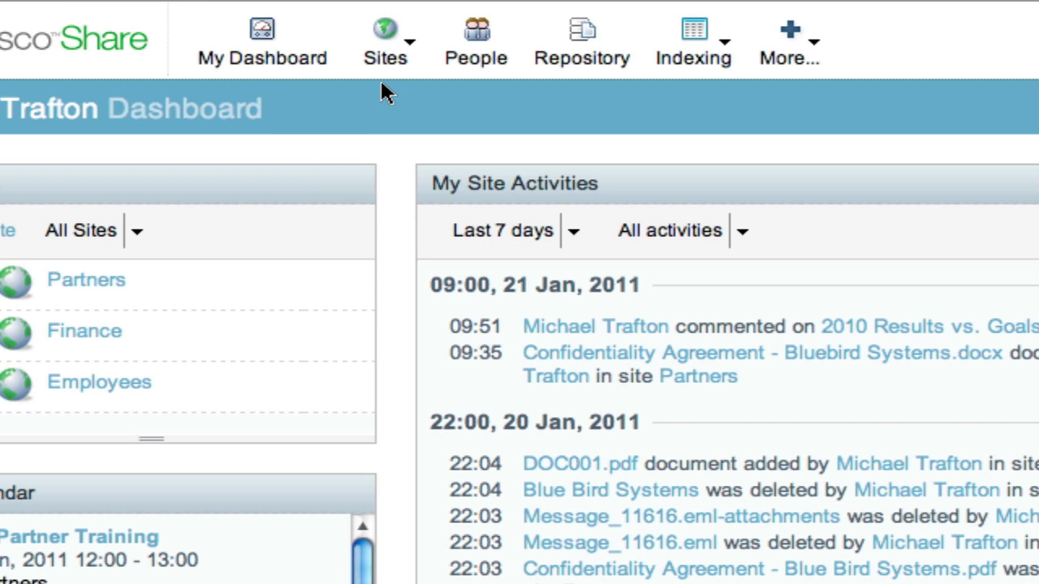
click(416, 46)
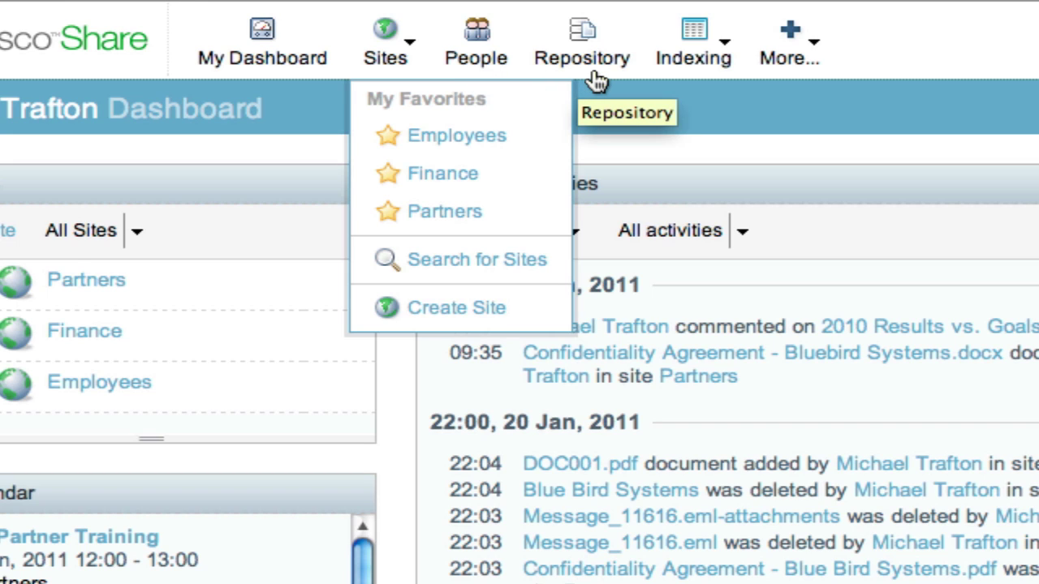
click(816, 47)
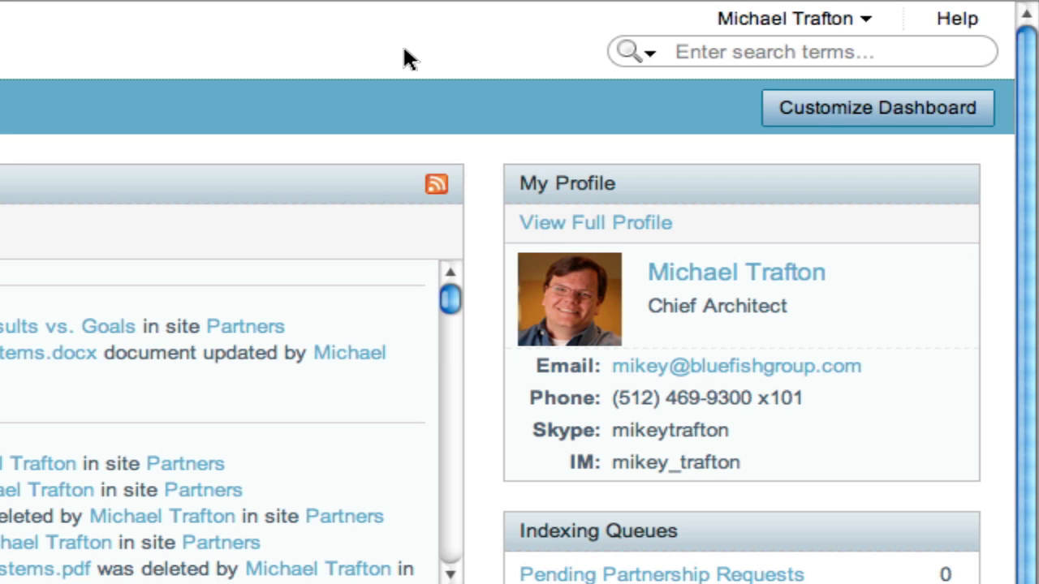
- Replace the user's status message with "Recording a video" and share it
click(865, 22)
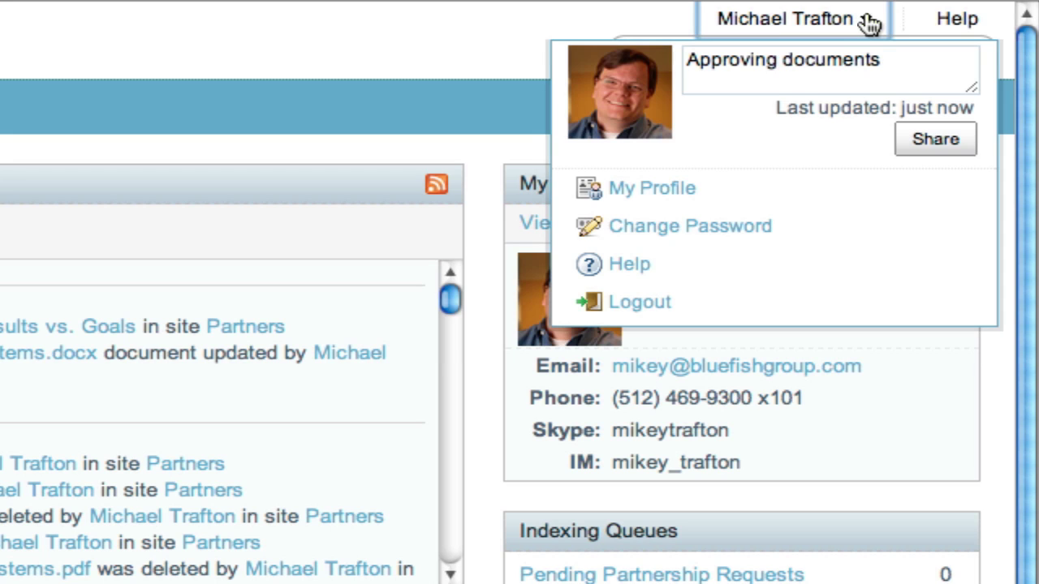
double_click(910, 65)
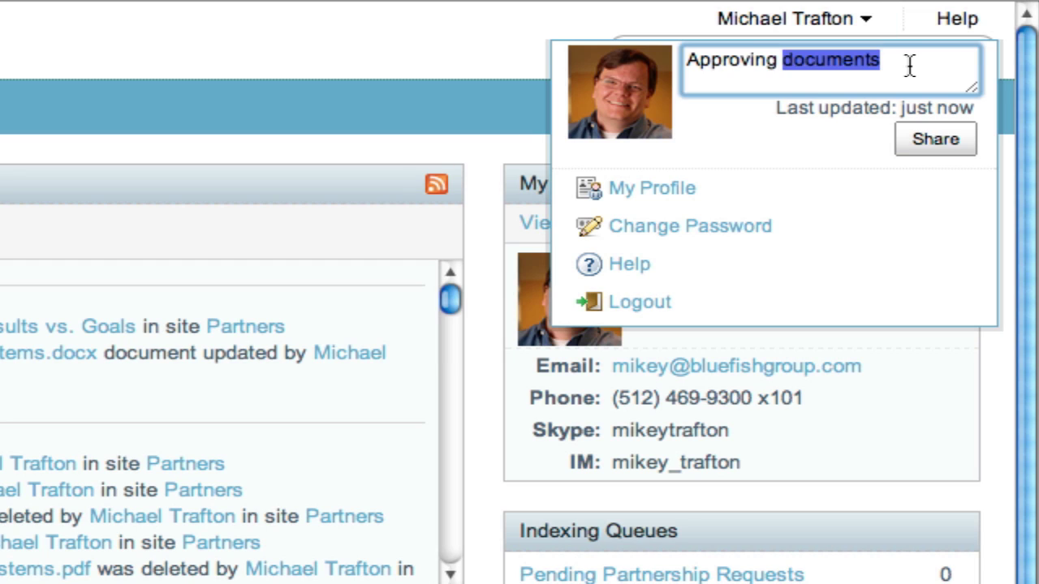
key(super+a)
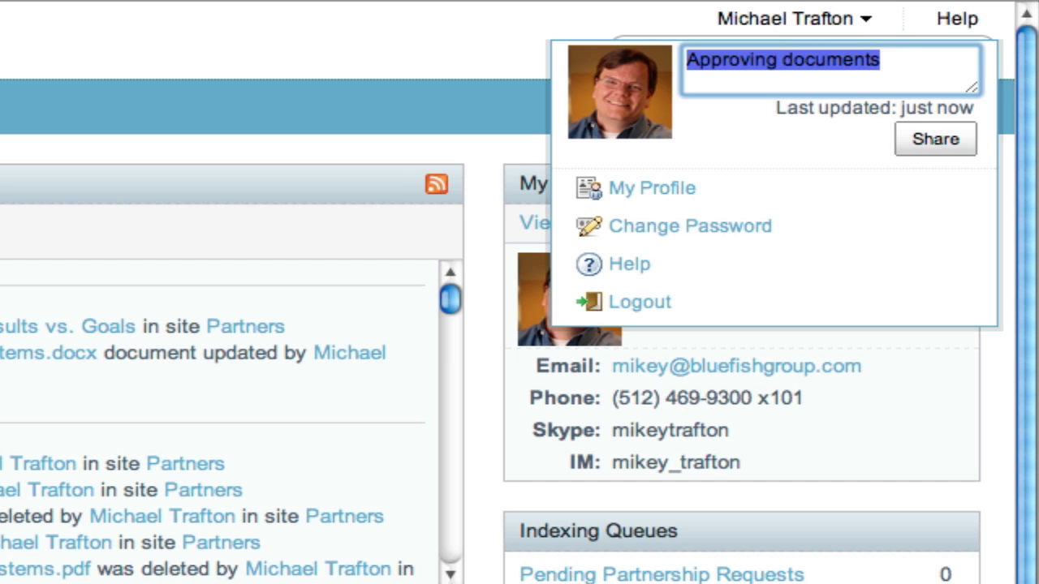
text(Recording a)
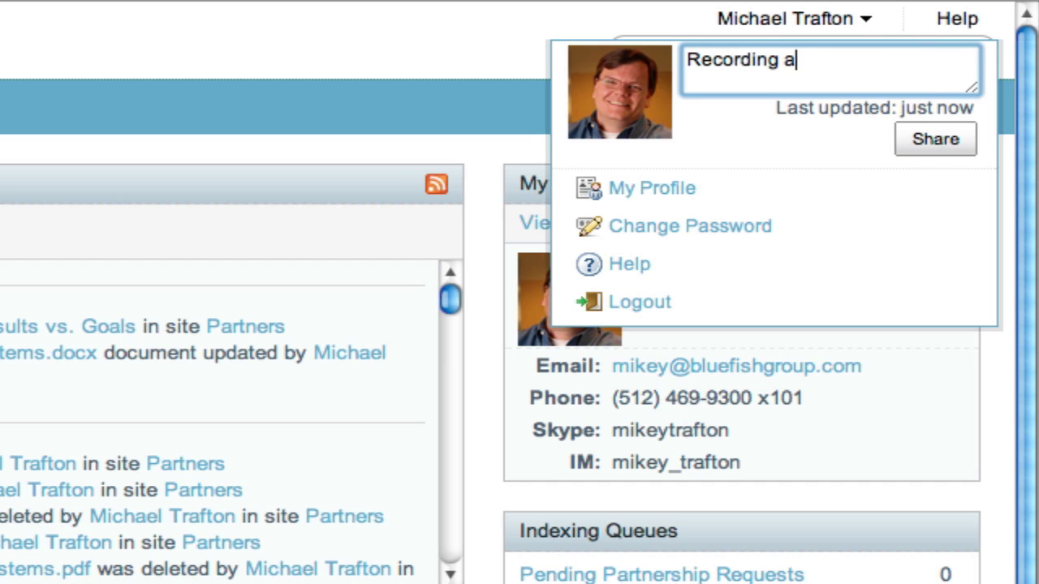
text( video)
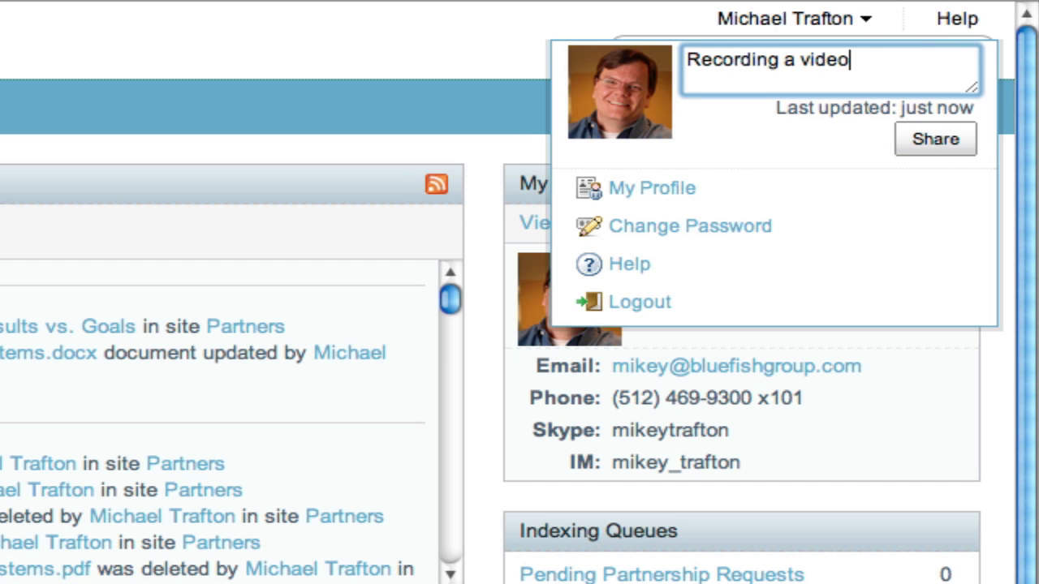
click(936, 140)
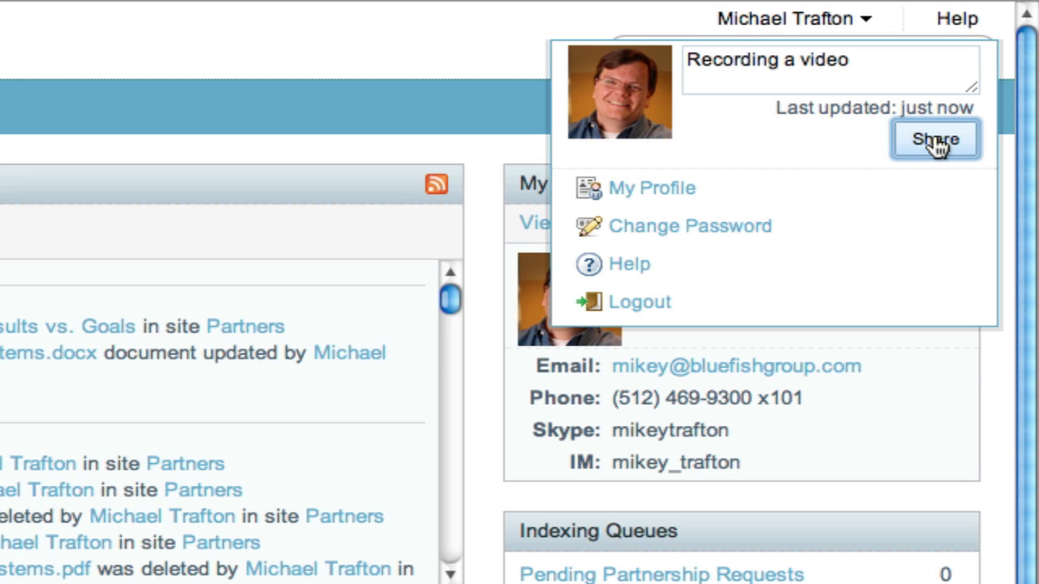
click(207, 126)
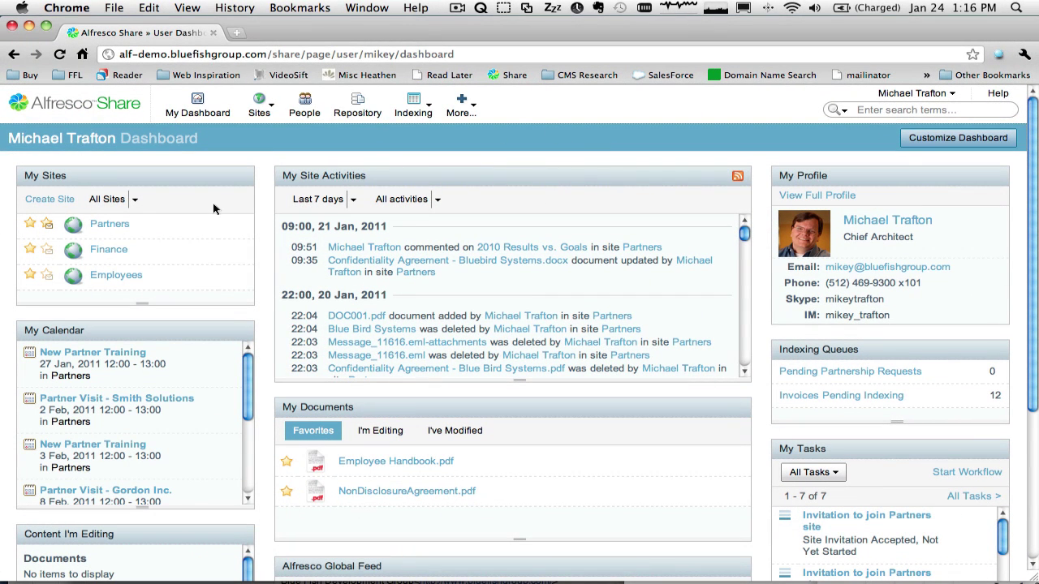
- Open the Bluebird Systems folder under Partners Under Consideration in the Partners site's document library
click(105, 225)
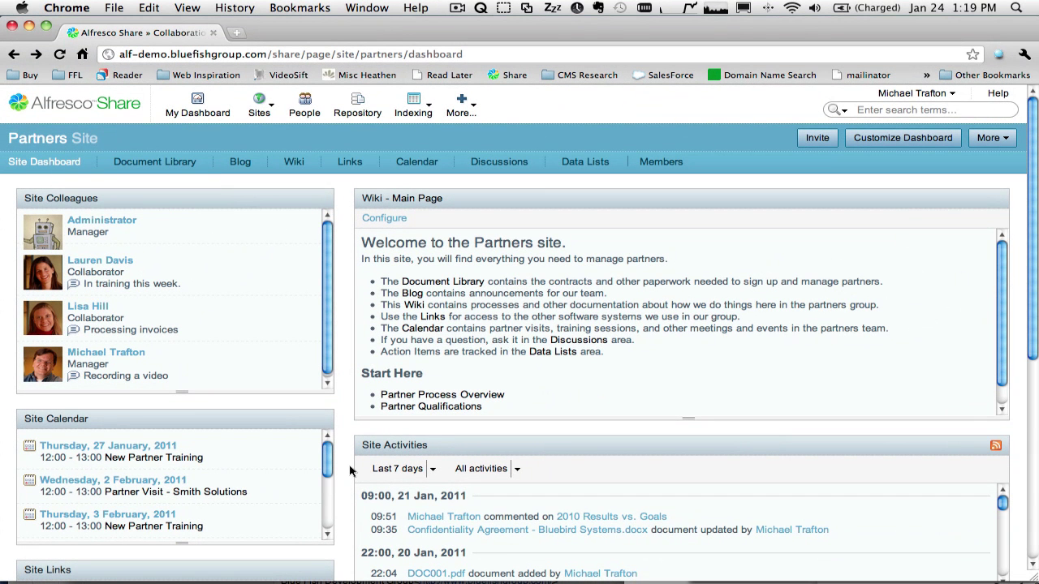
click(158, 163)
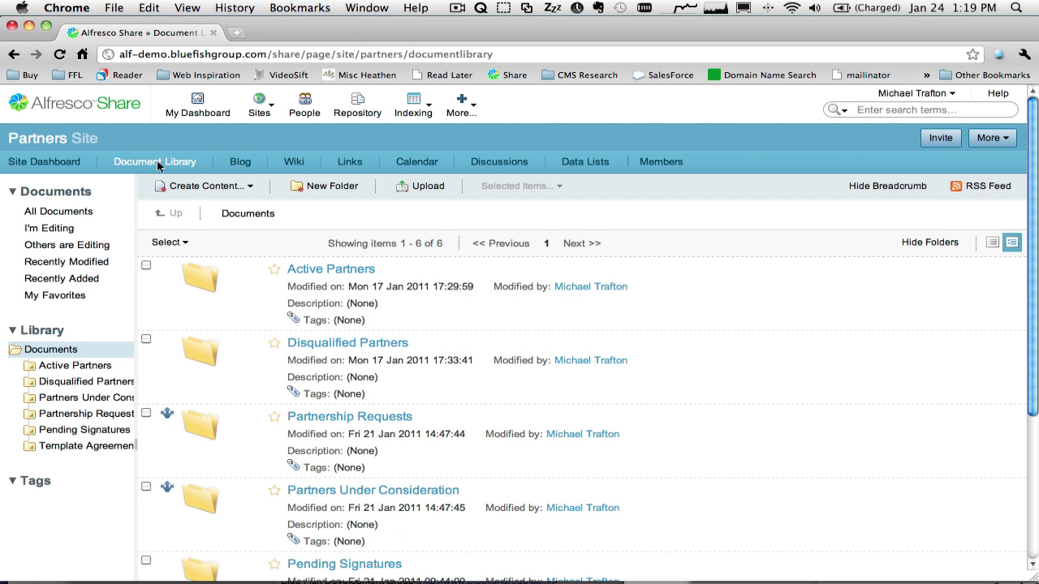
click(349, 493)
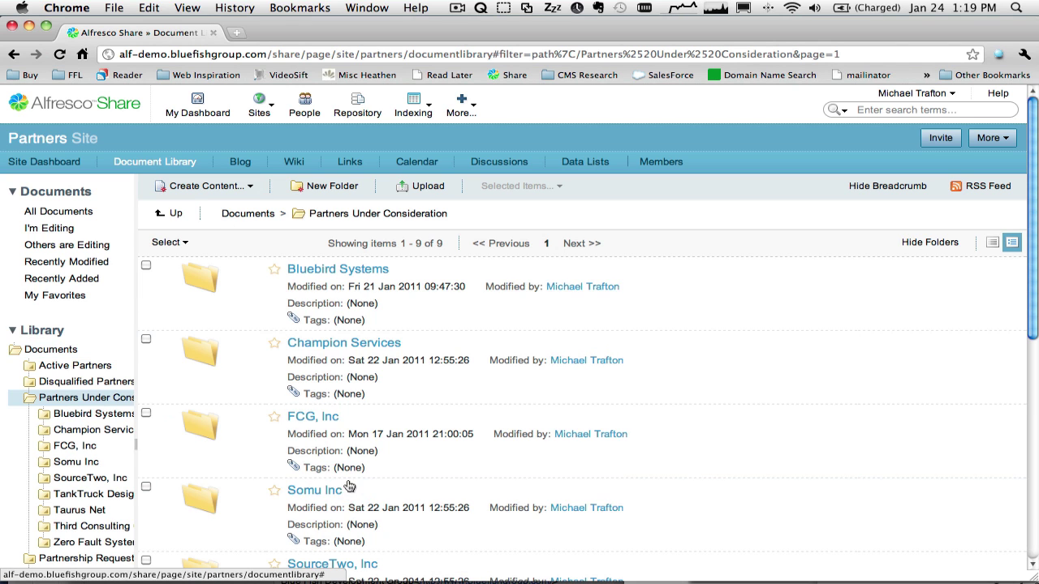
click(324, 271)
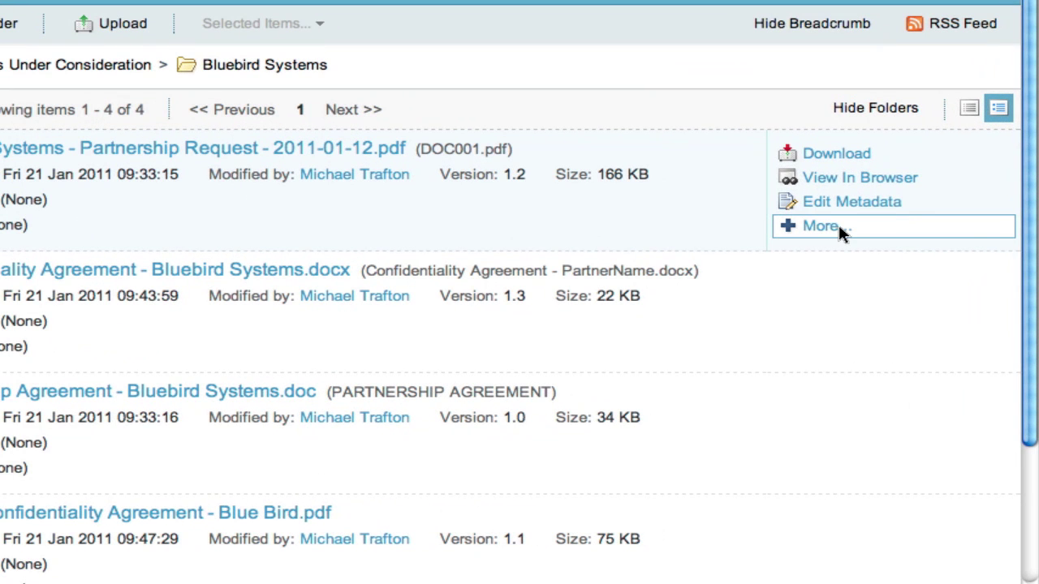
- Begin a Review & Approve workflow for the document Bluebird Systems - Partnership Request - 2011-01-12.pdf
click(905, 319)
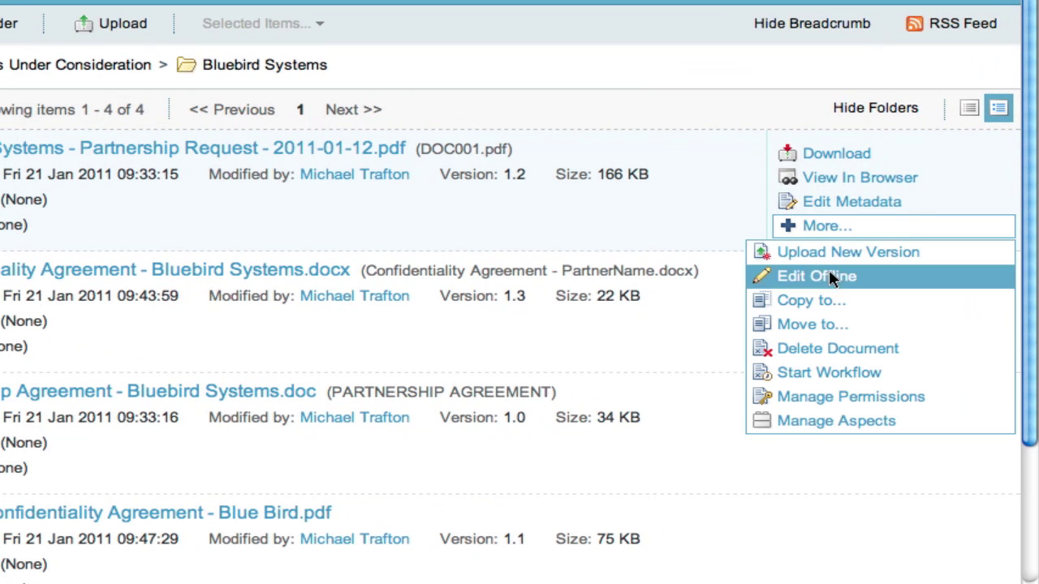
click(808, 372)
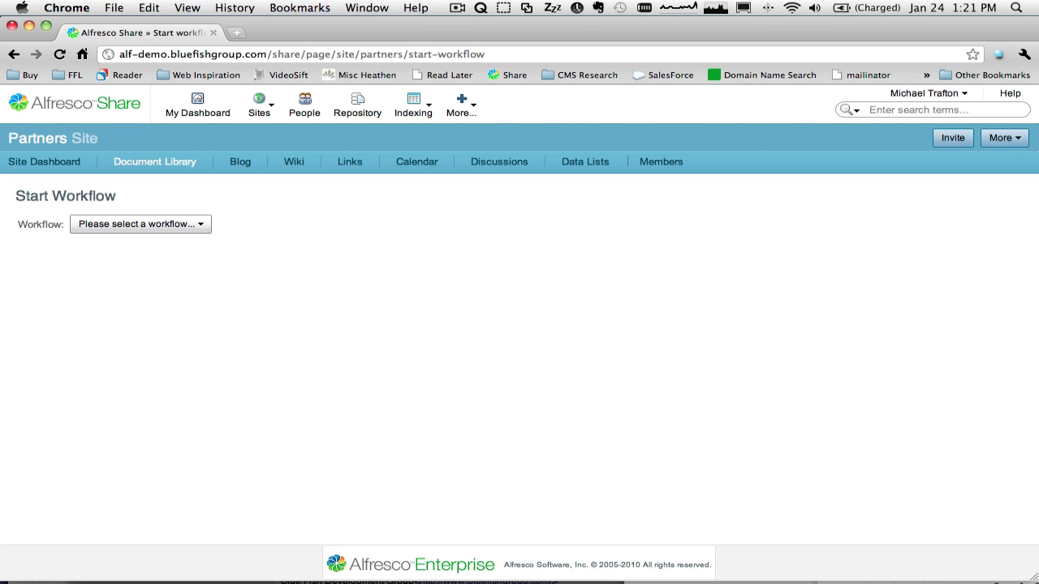
click(202, 225)
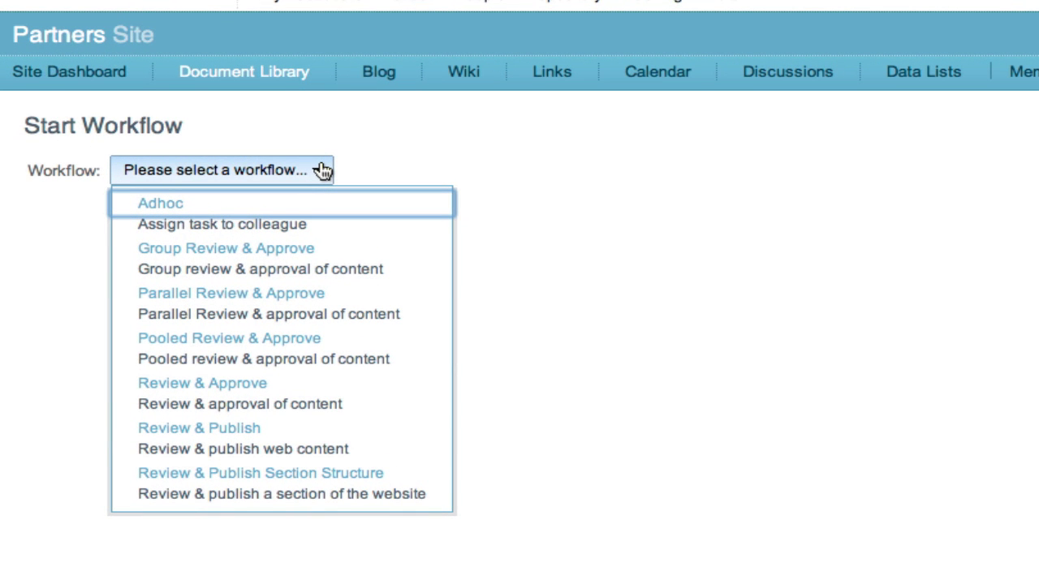
click(302, 400)
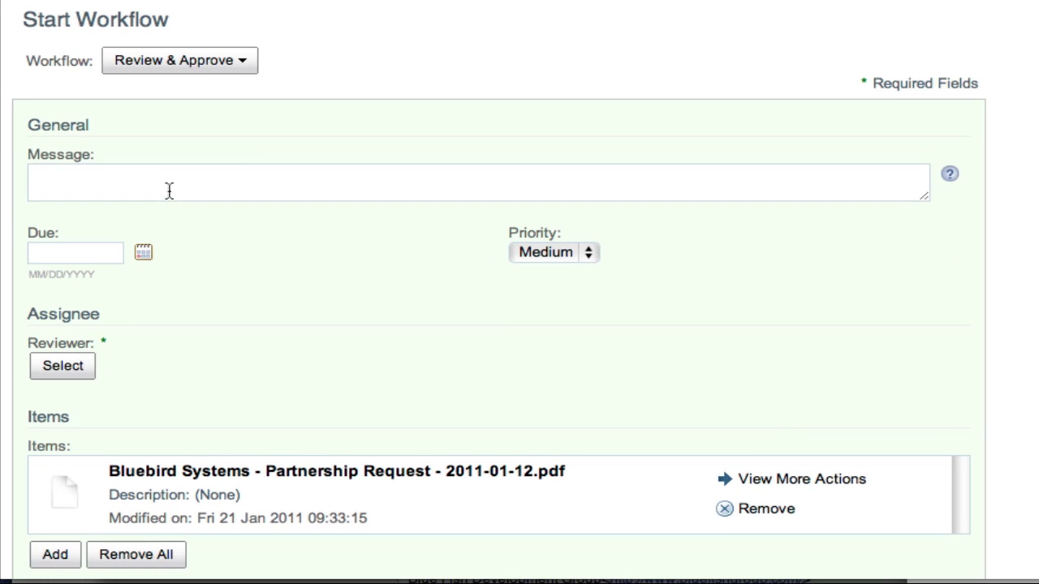
- Enter the workflow message "Please review this document", with due date 1/23/2011 and priority High
click(116, 314)
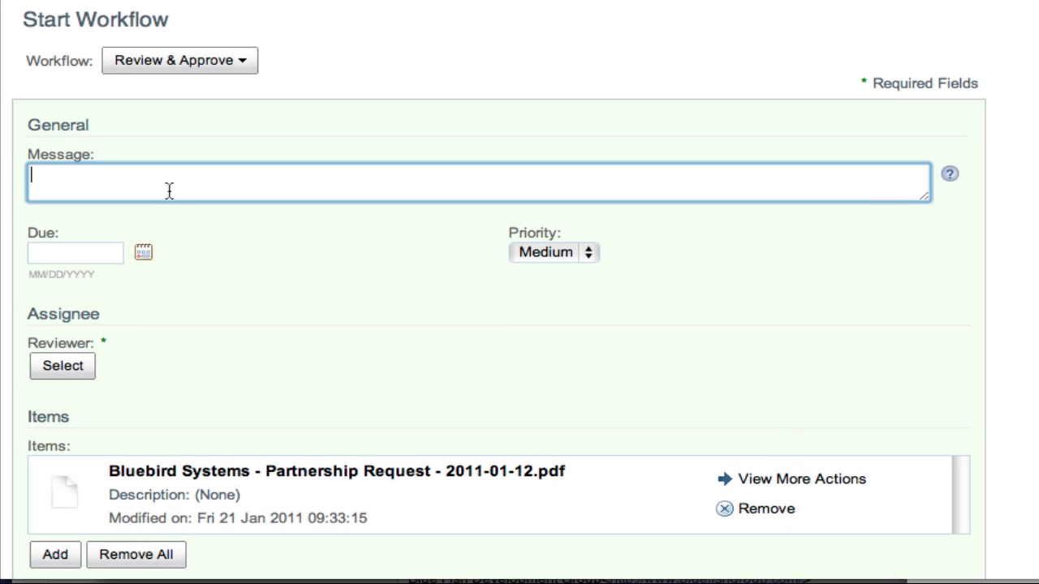
text(Please review th)
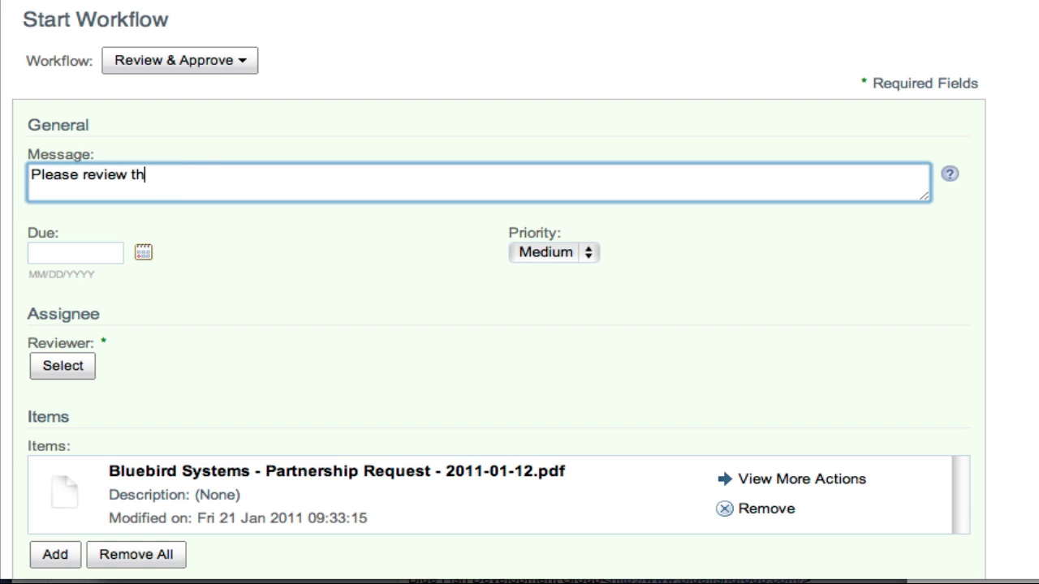
text(is document)
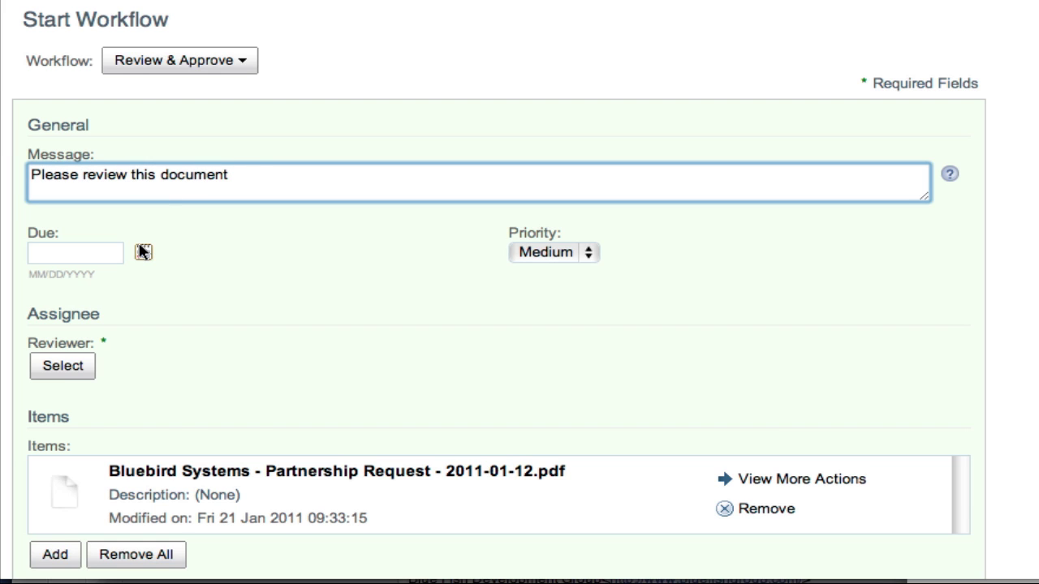
click(143, 253)
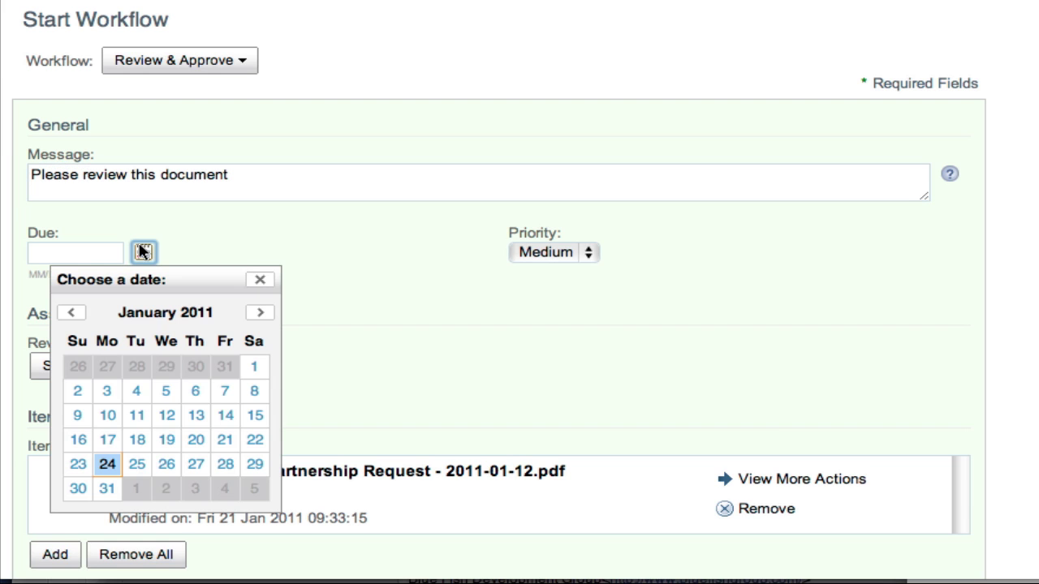
click(81, 470)
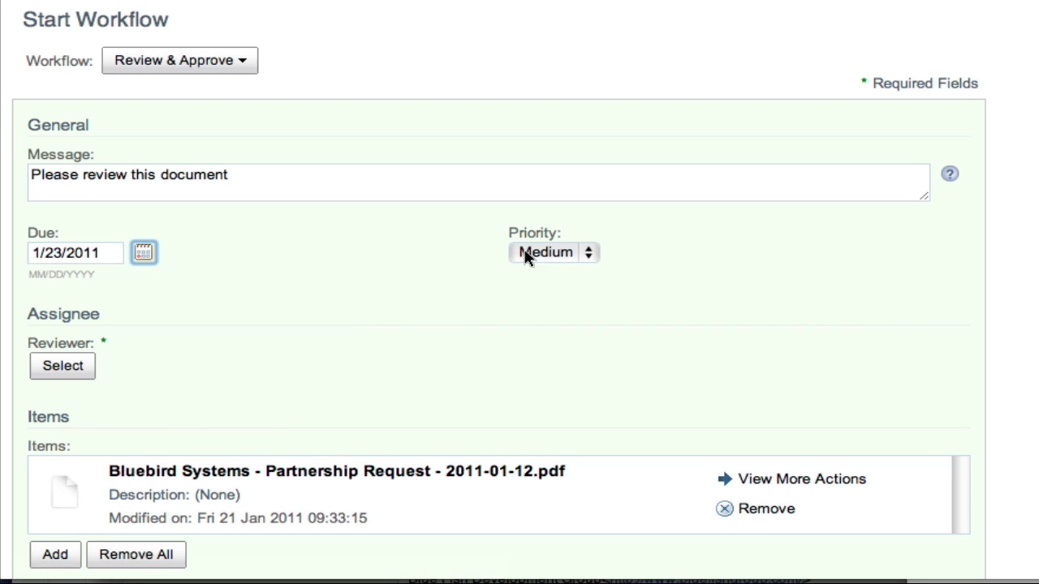
click(553, 254)
click(550, 234)
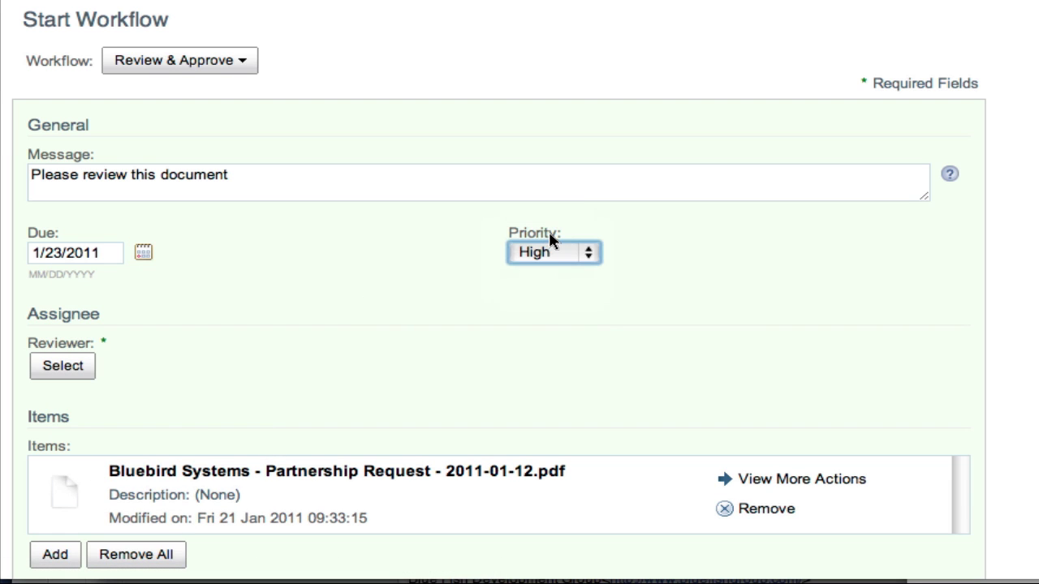
- Search for the reviewing colleague by first name, assign them as the reviewer and start the workflow
click(62, 365)
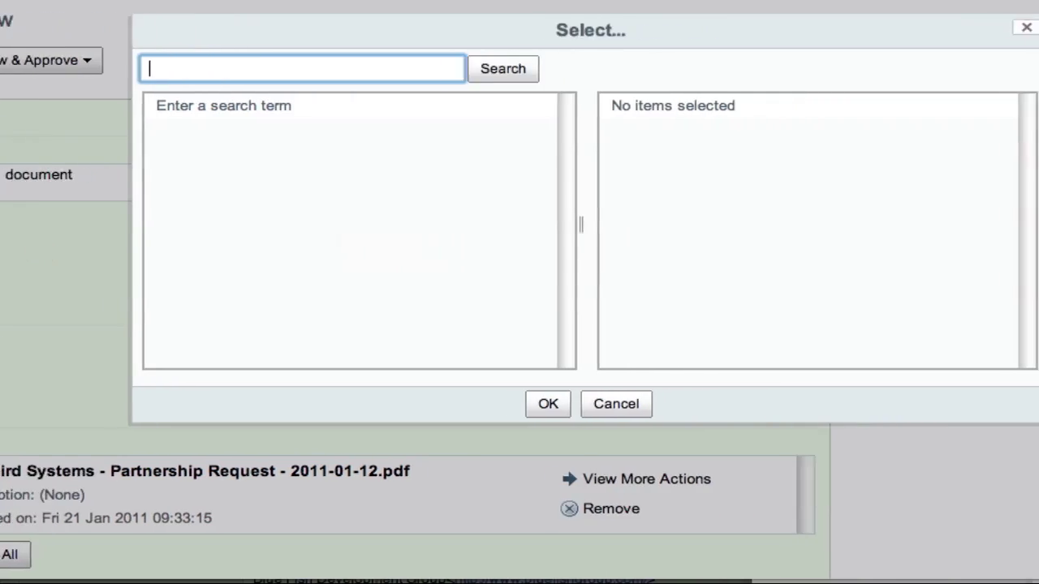
text(lis)
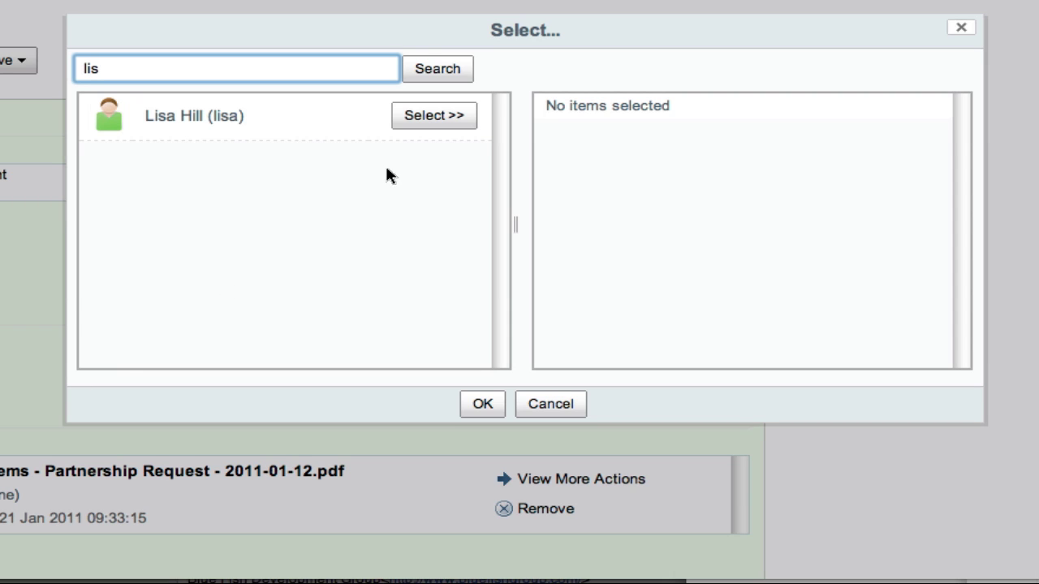
click(425, 122)
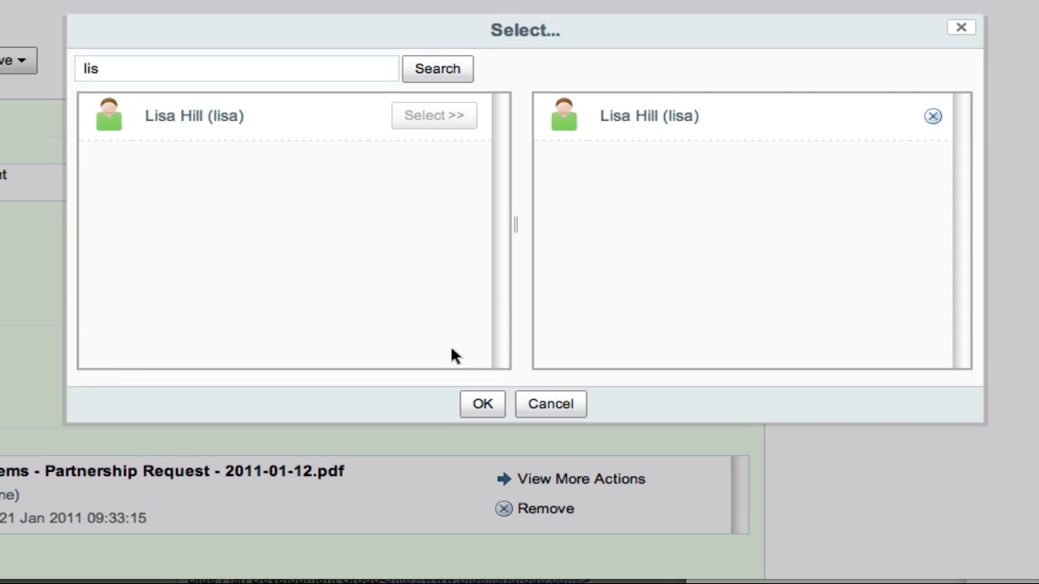
click(482, 403)
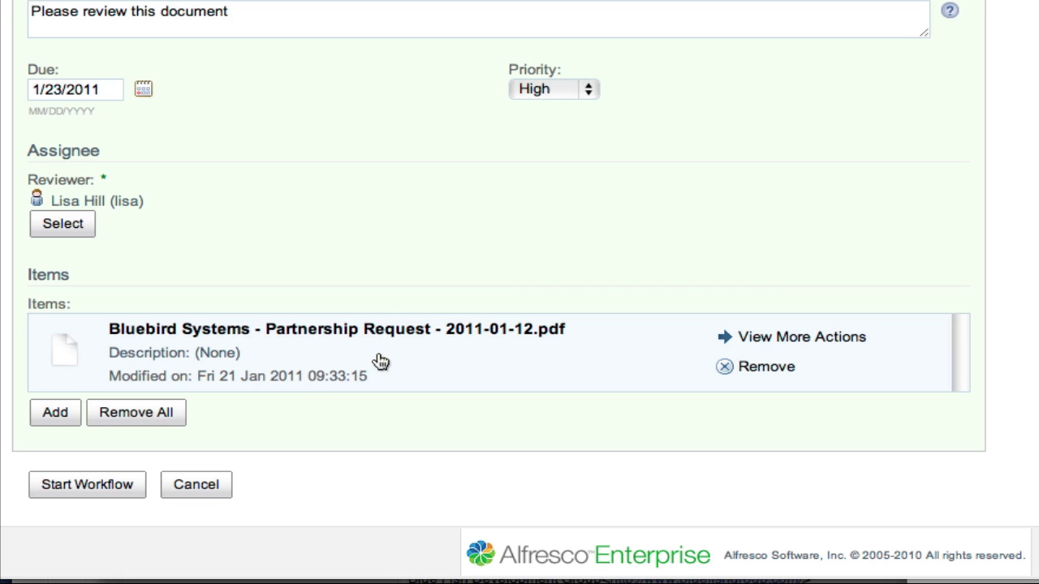
click(71, 487)
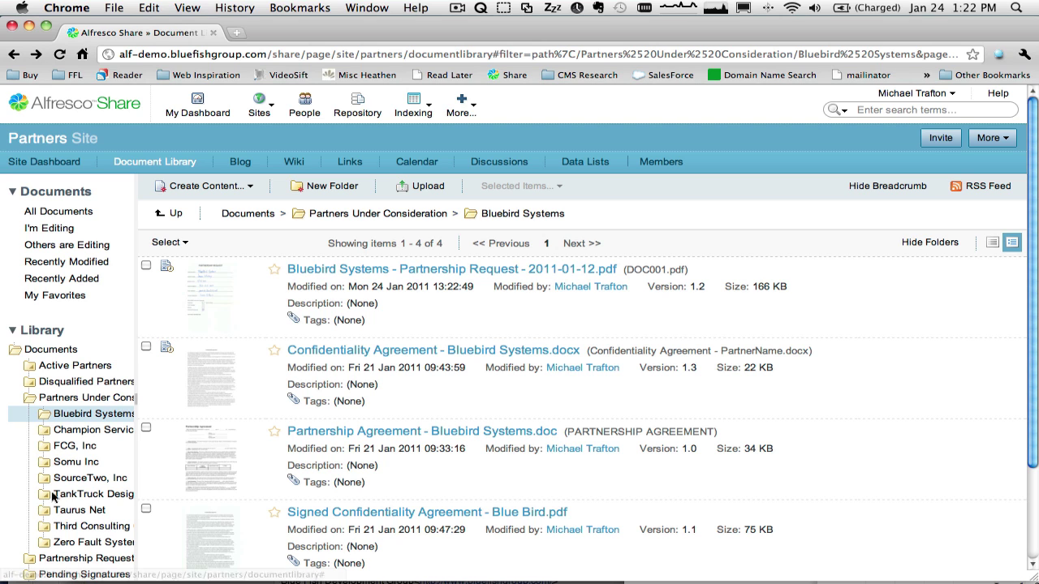
- Open the details of the Bluebird Systems partnership request PDF and view its "Please review this document" workflow
click(392, 275)
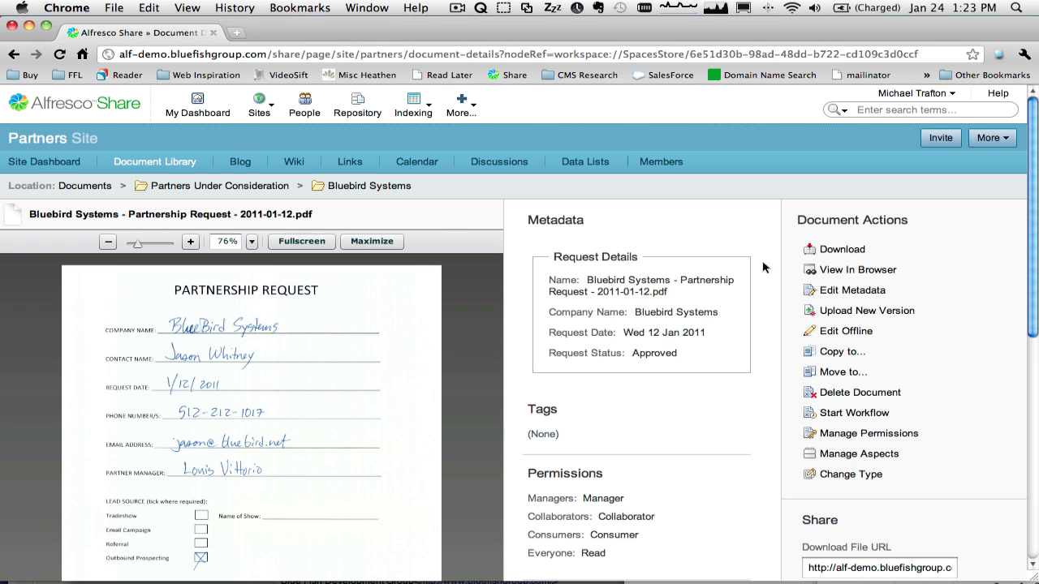
scroll(763, 272, down, 1)
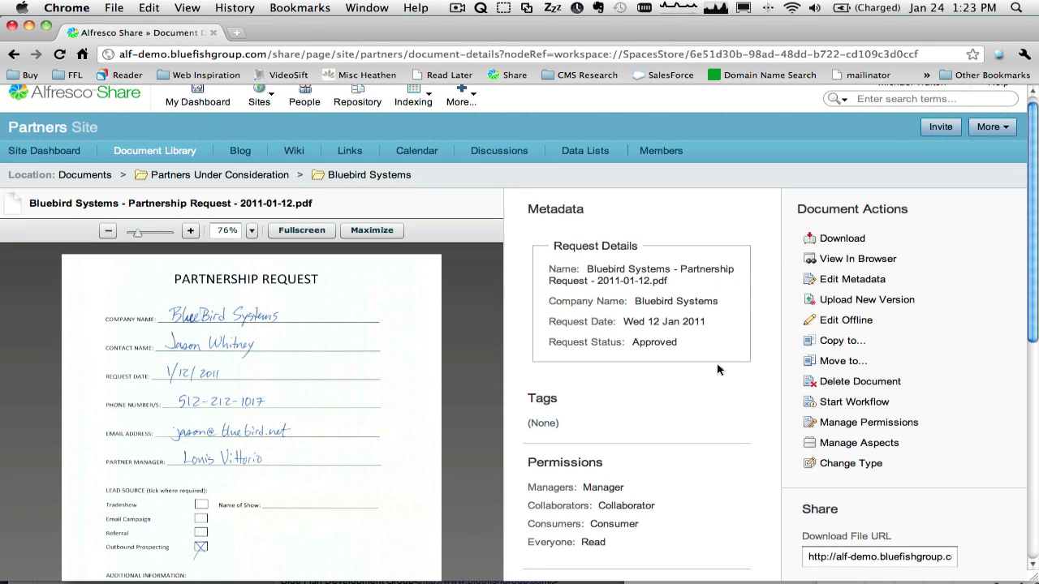
scroll(765, 327, down, 3)
scroll(766, 327, down, 8)
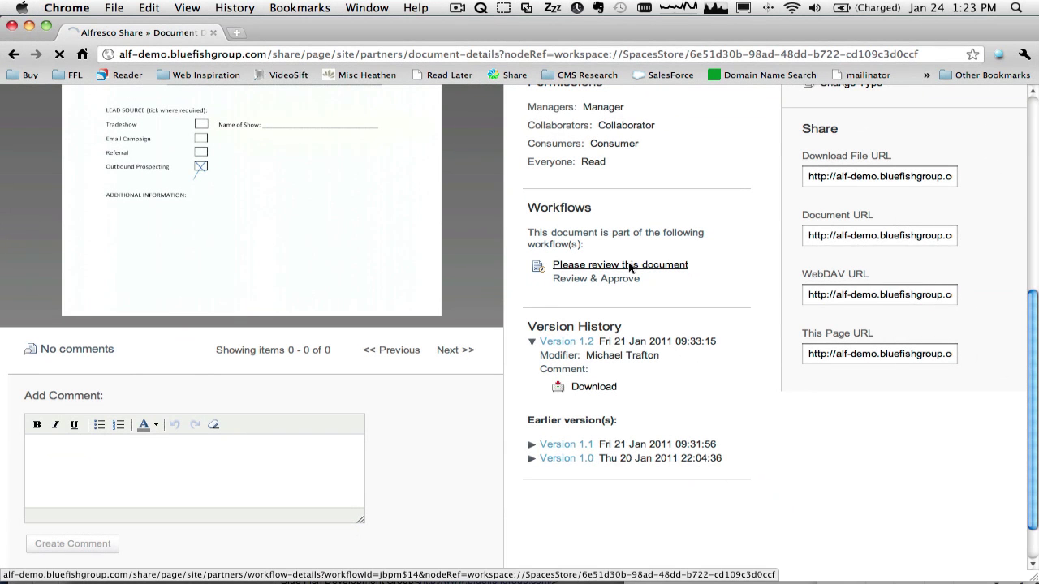
click(688, 254)
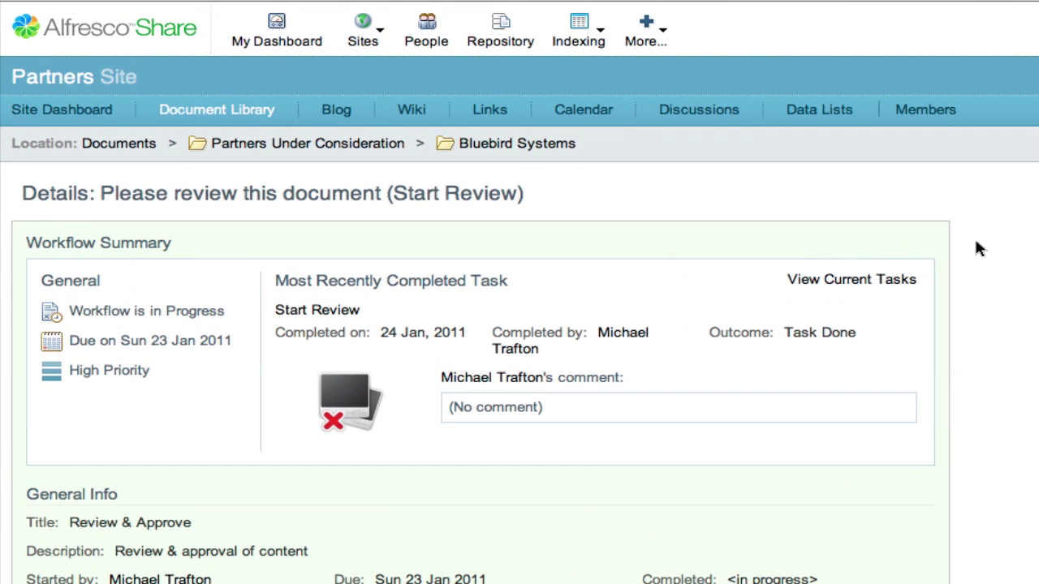
- Examine the workflow's general info, items, current tasks and history, and open the current Review task's edit page
scroll(978, 249, down, 5)
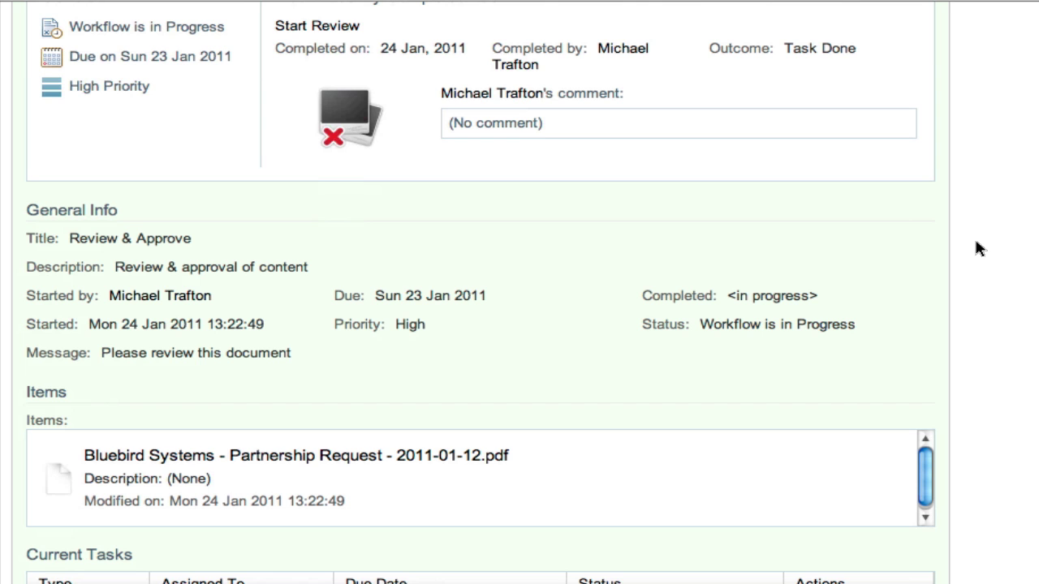
scroll(978, 249, down, 3)
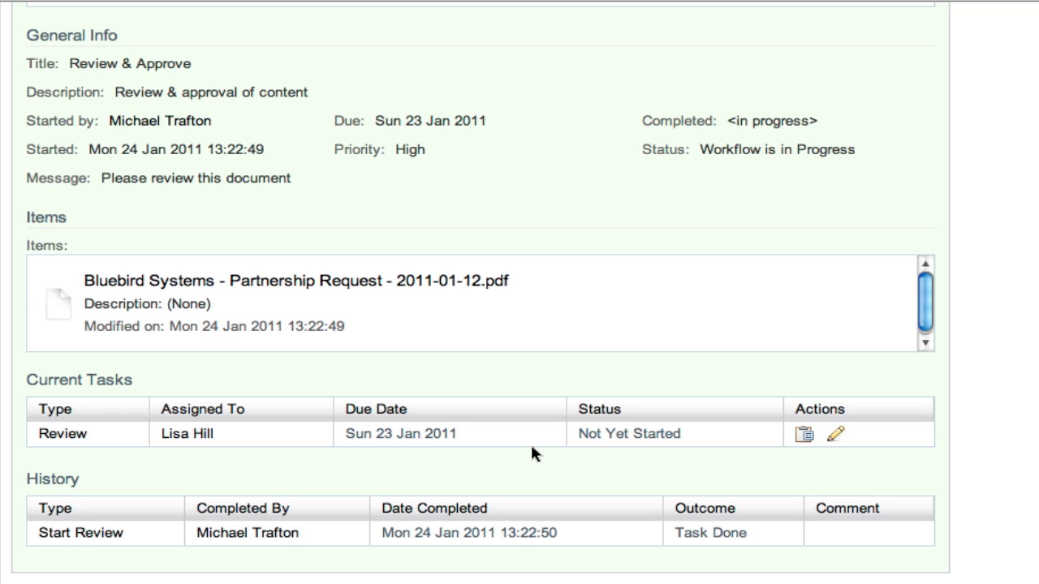
click(840, 427)
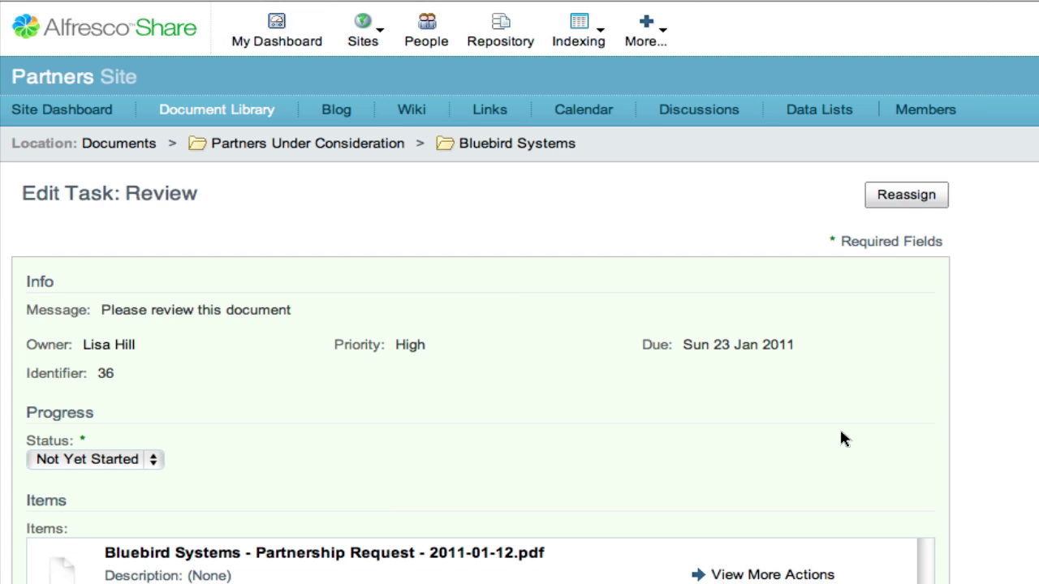
- Reassign the Review task to the VP, Partners, finding the colleague by the start of the first name
click(901, 196)
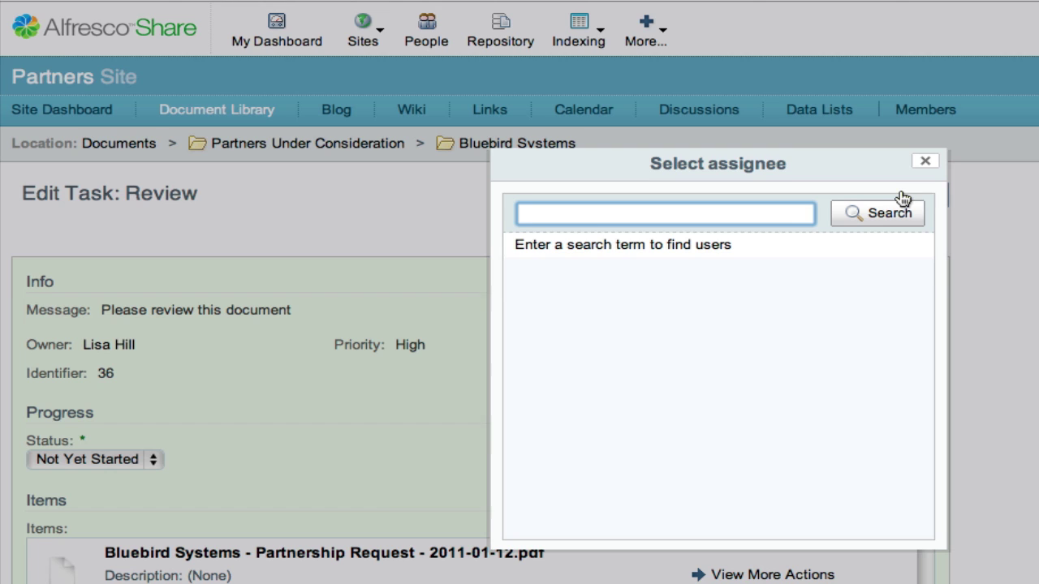
text(laur)
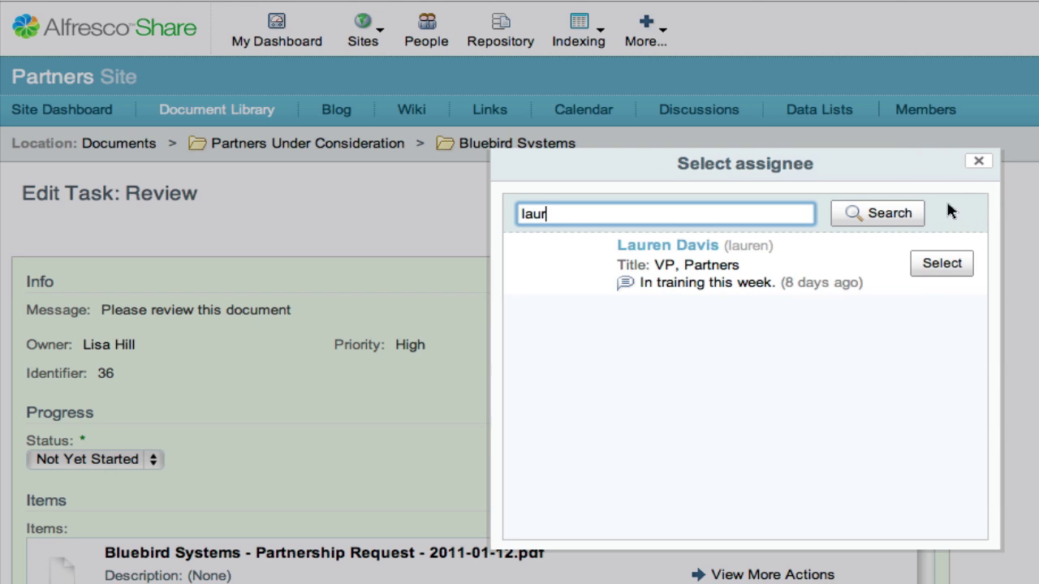
click(940, 271)
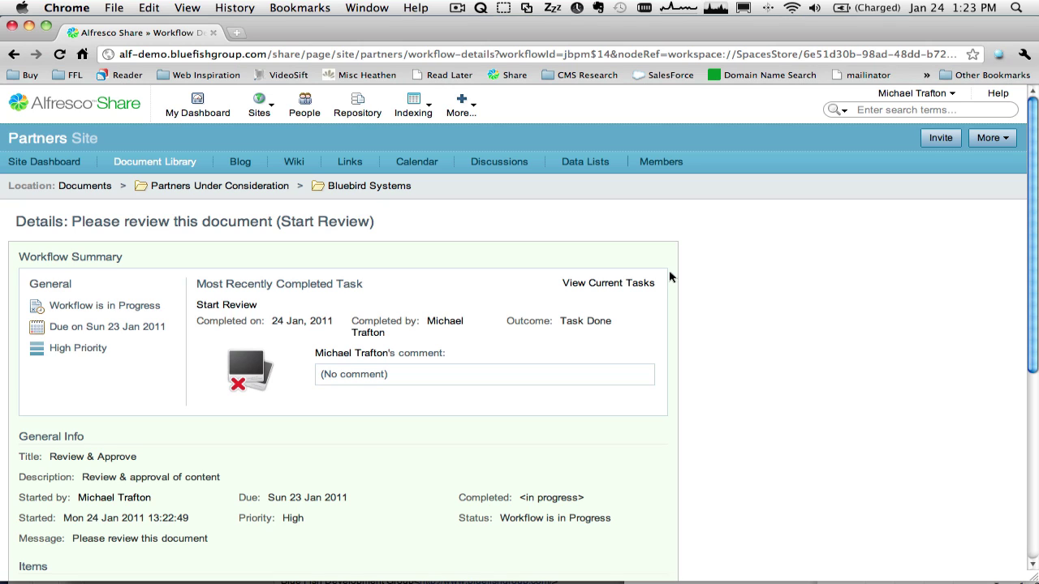
- View the workflows I've started, filtering them by overdue, by started in the last 7 days and by high priority
click(465, 100)
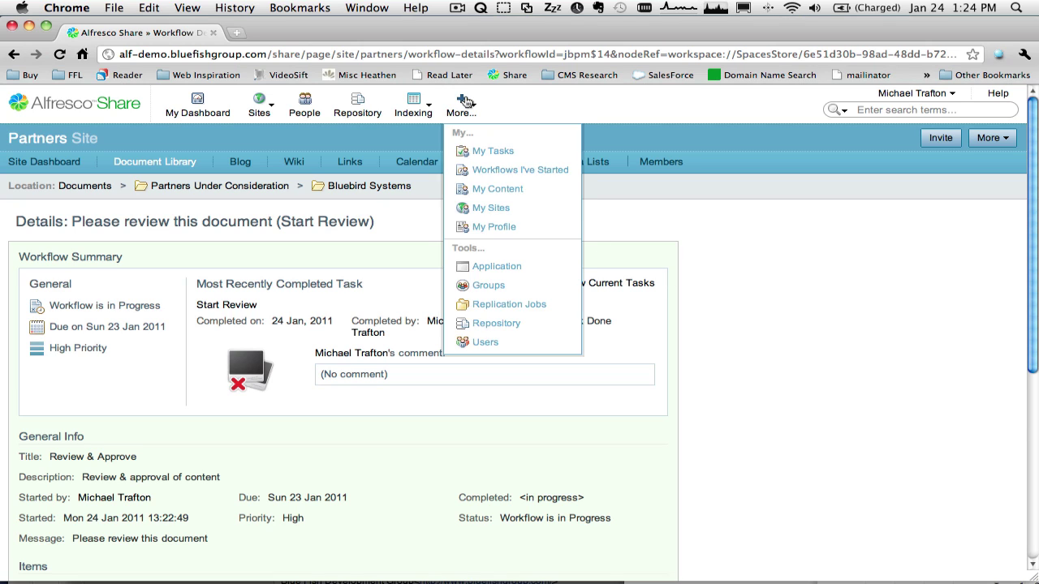
click(539, 170)
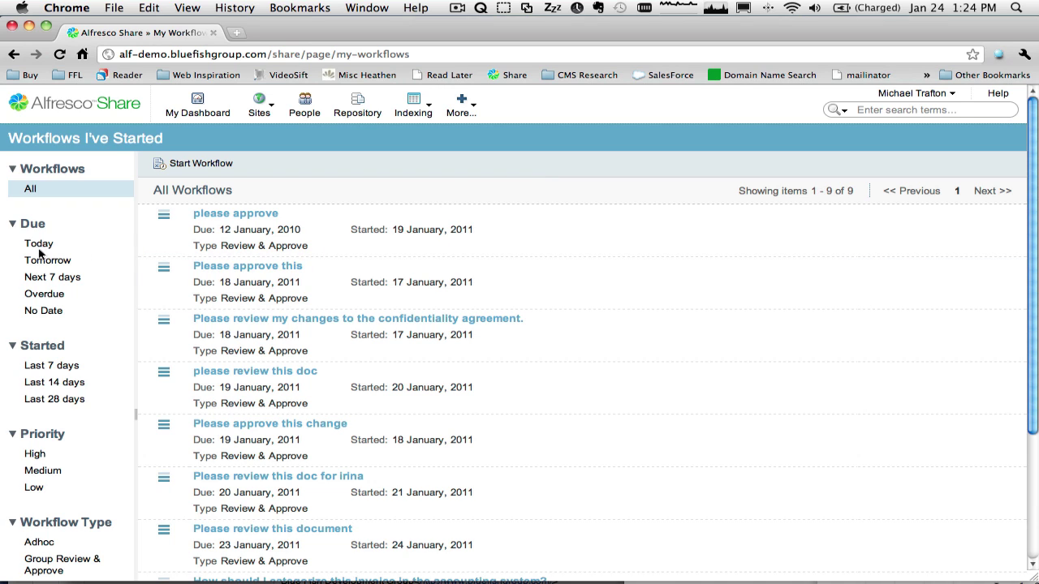
click(41, 297)
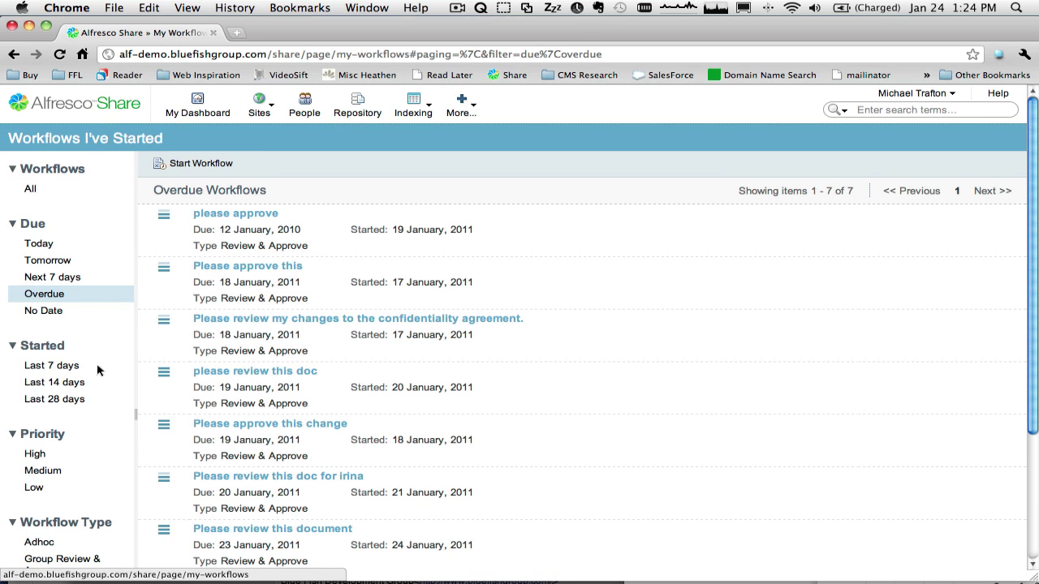
click(51, 370)
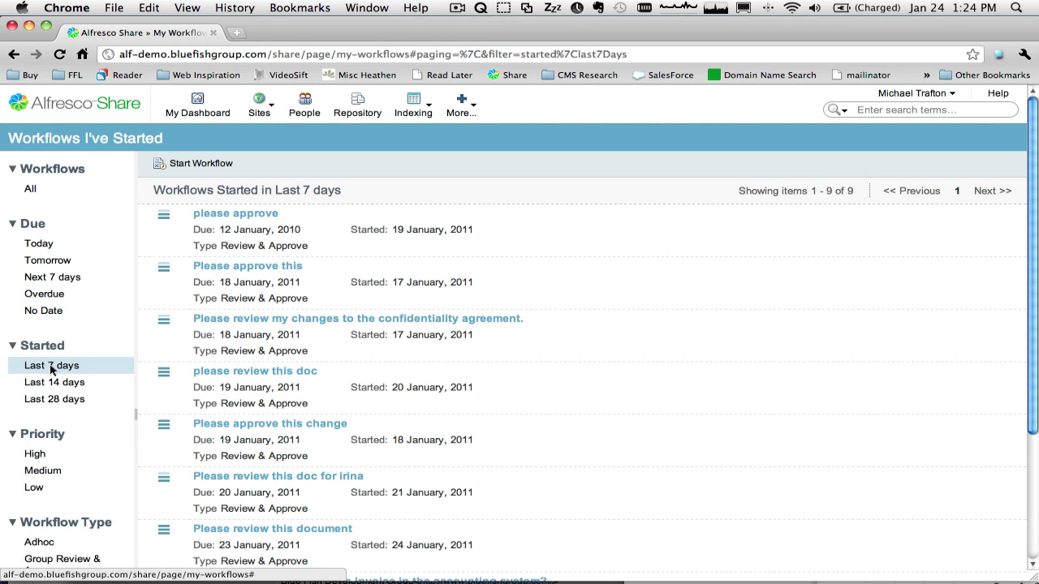
scroll(51, 357, down, 5)
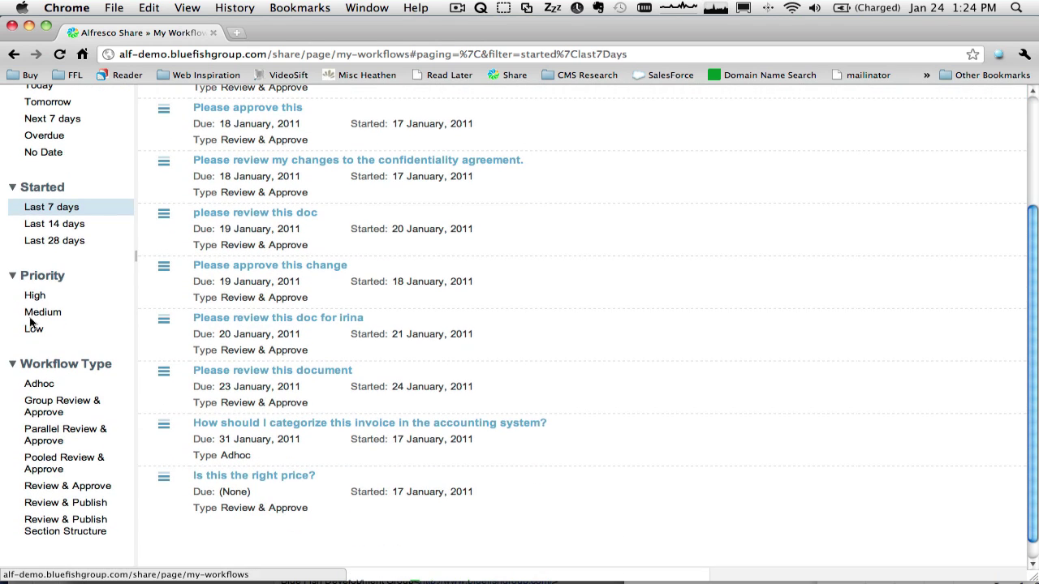
click(32, 298)
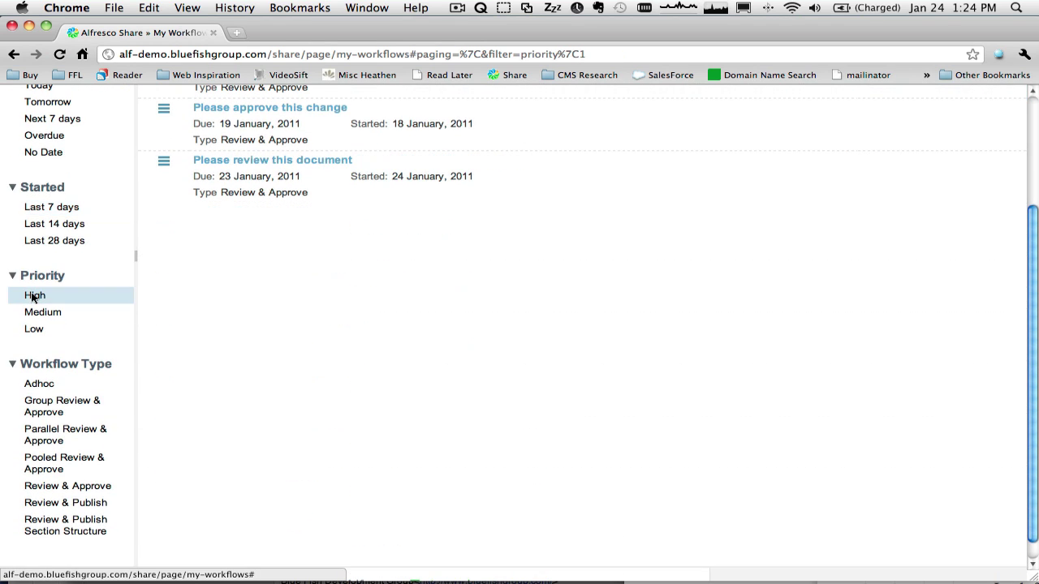
scroll(32, 297, up, 3)
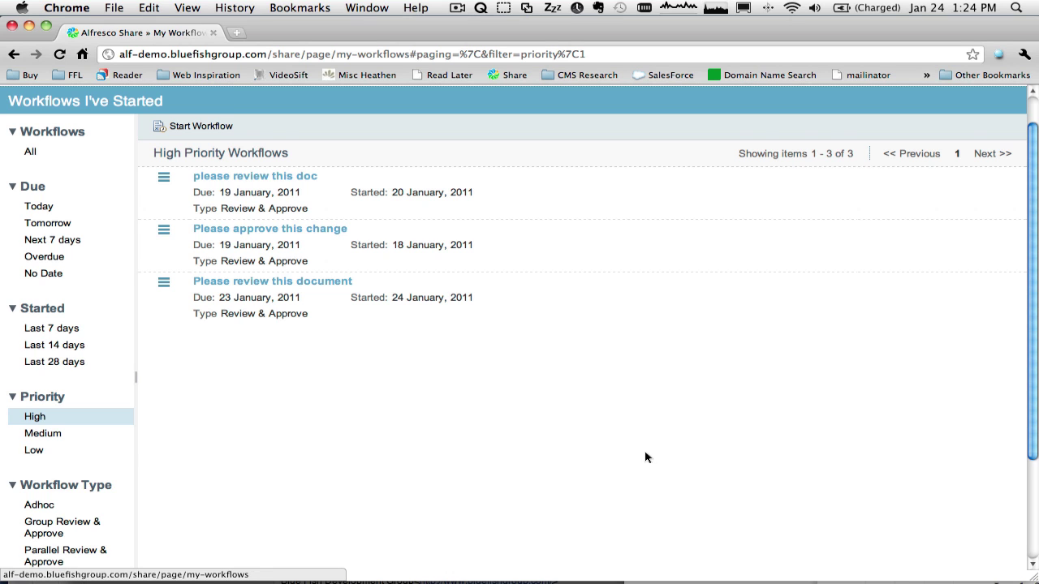
scroll(665, 453, up, 1)
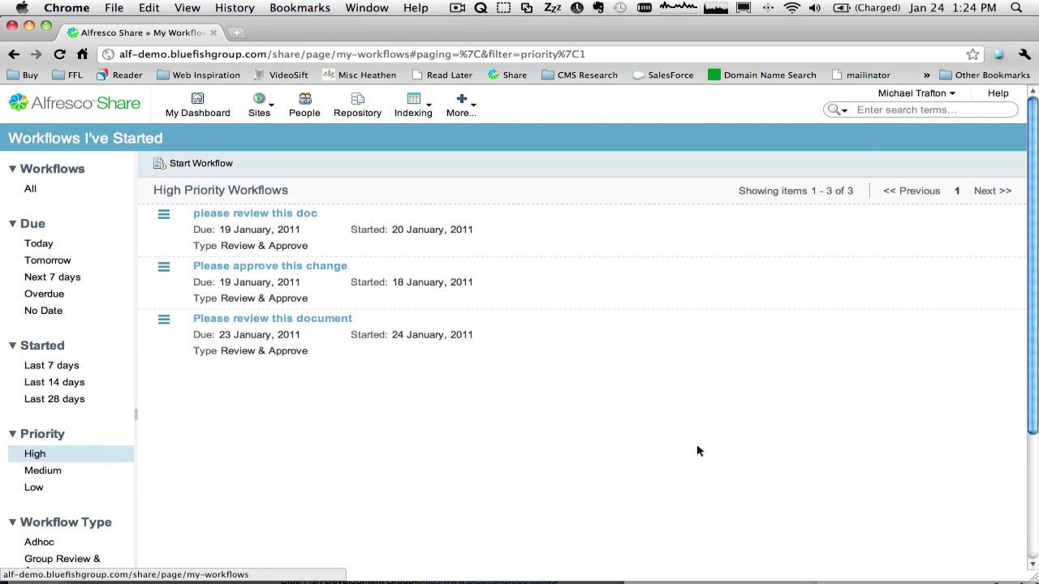
- Log out and log in as the new reviewer with the account's user name and password
click(915, 94)
click(839, 235)
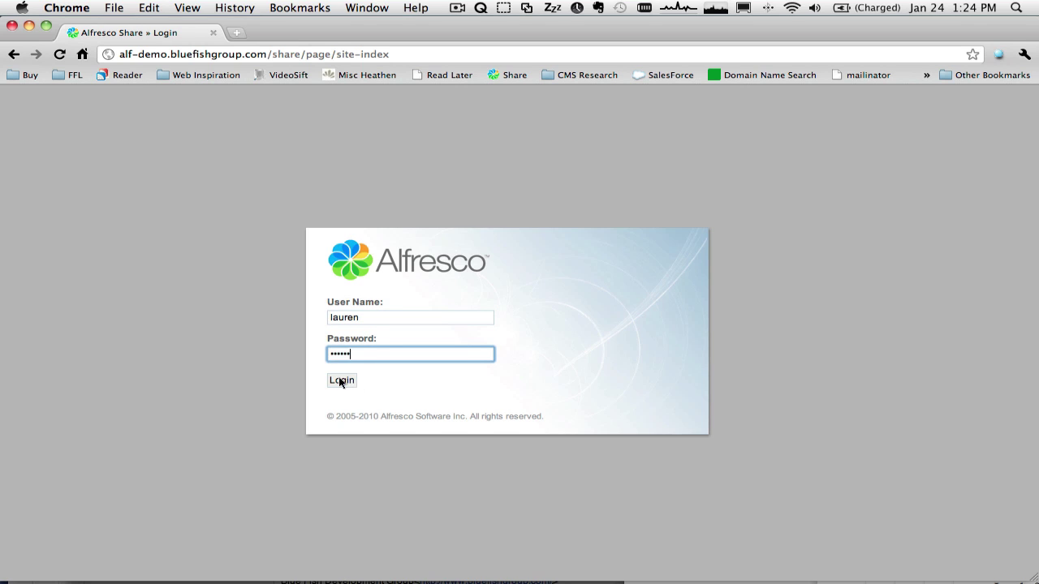
click(339, 381)
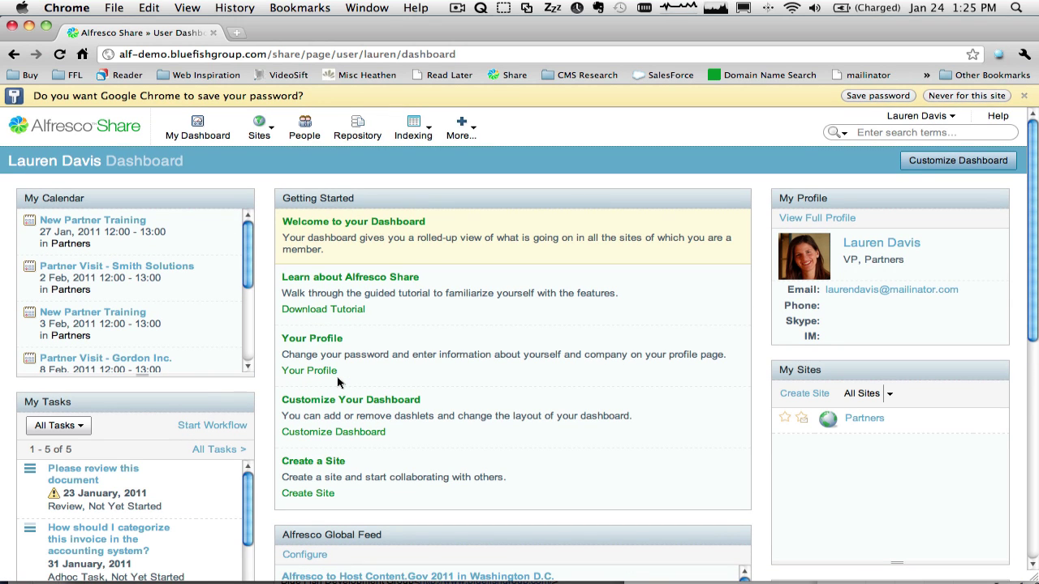
- Find the "Please review this document" task in the dashboard's task list and open it for editing
scroll(338, 382, down, 1)
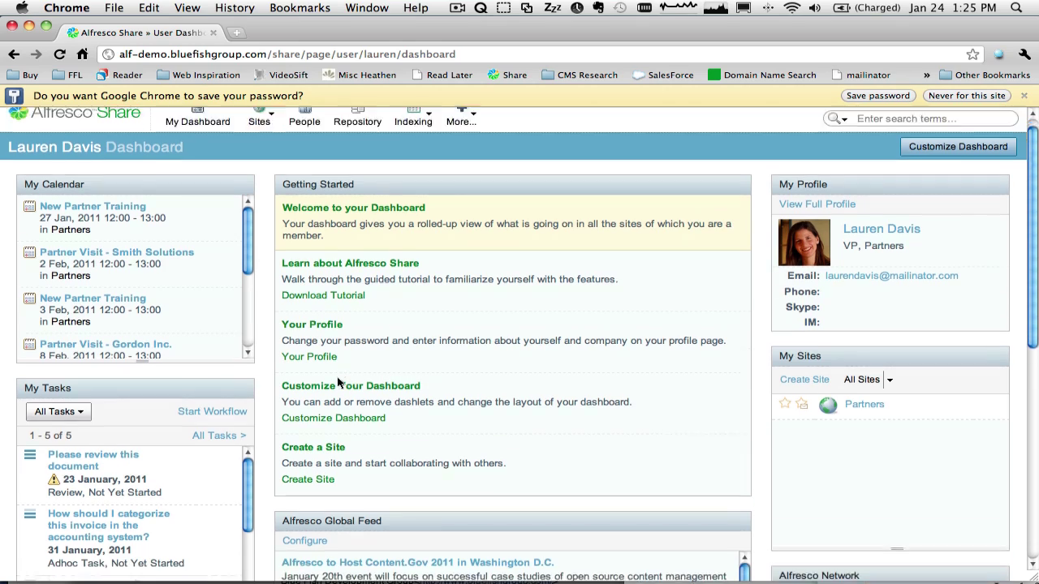
scroll(337, 382, down, 10)
mouse_move(213, 303)
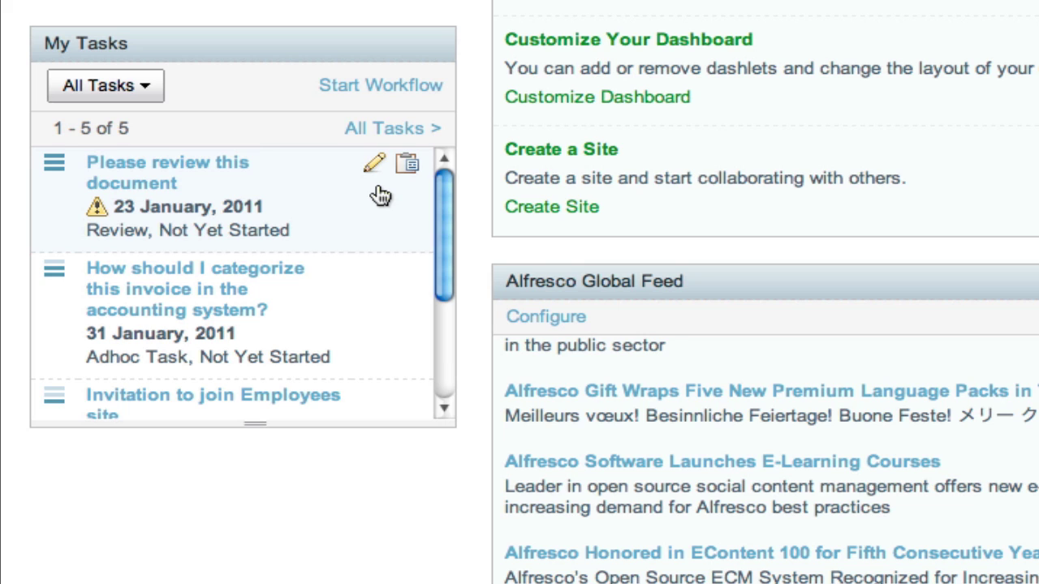
click(132, 167)
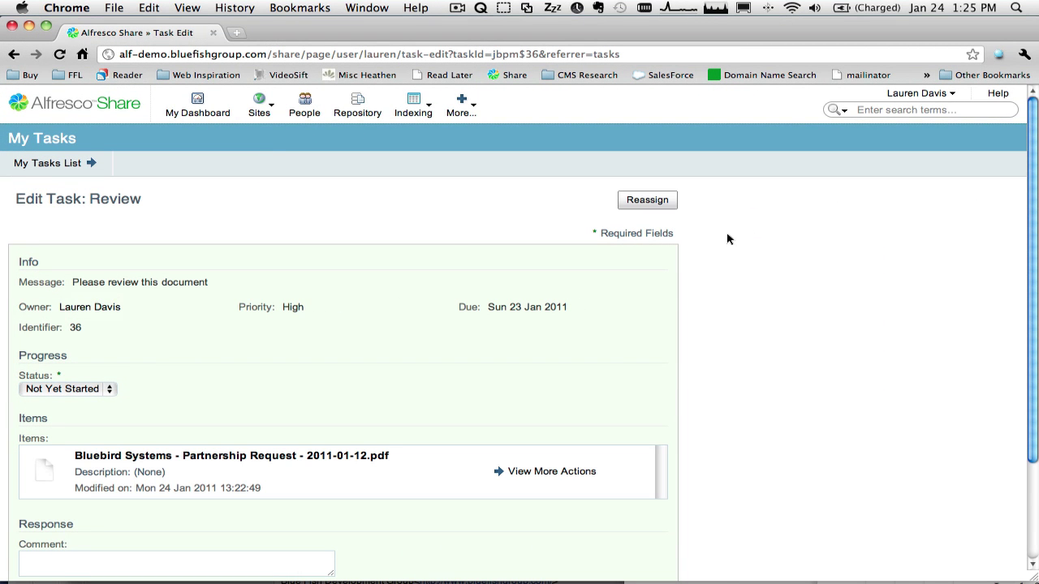
- Set the Review task's status to In Progress and open the attached Bluebird Systems partnership request PDF
scroll(728, 239, down, 3)
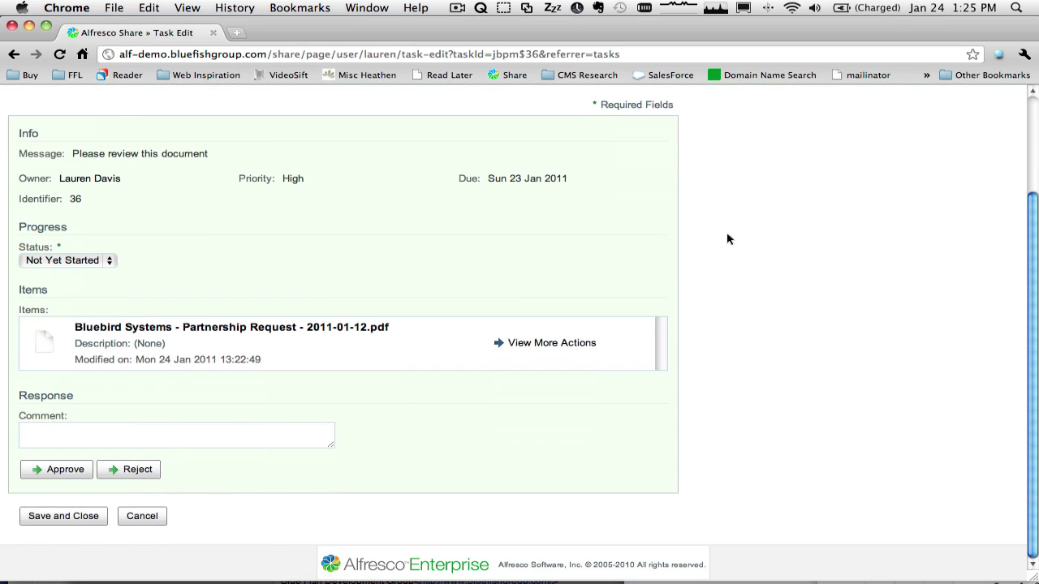
click(109, 263)
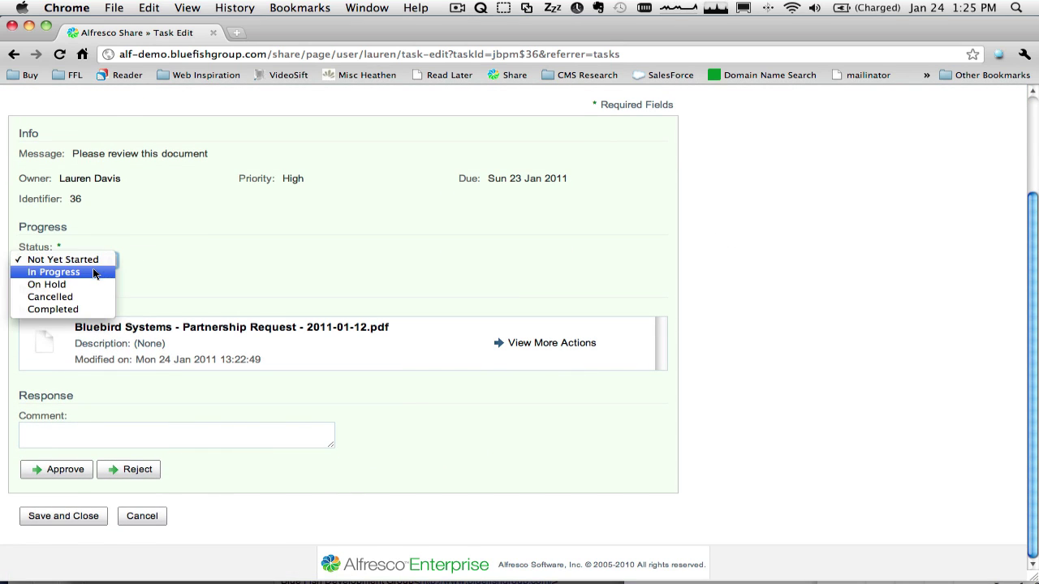
click(95, 272)
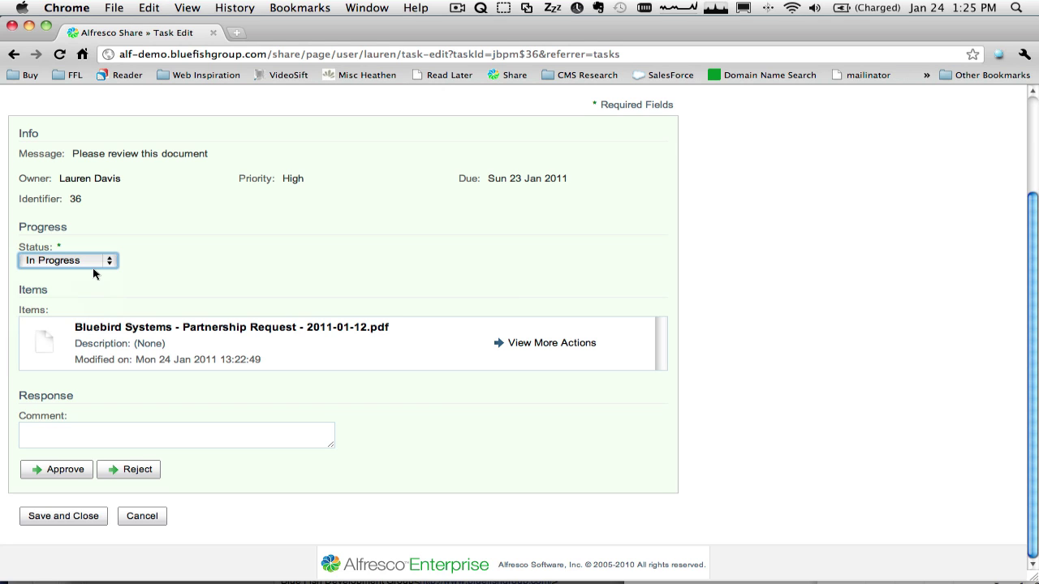
click(137, 331)
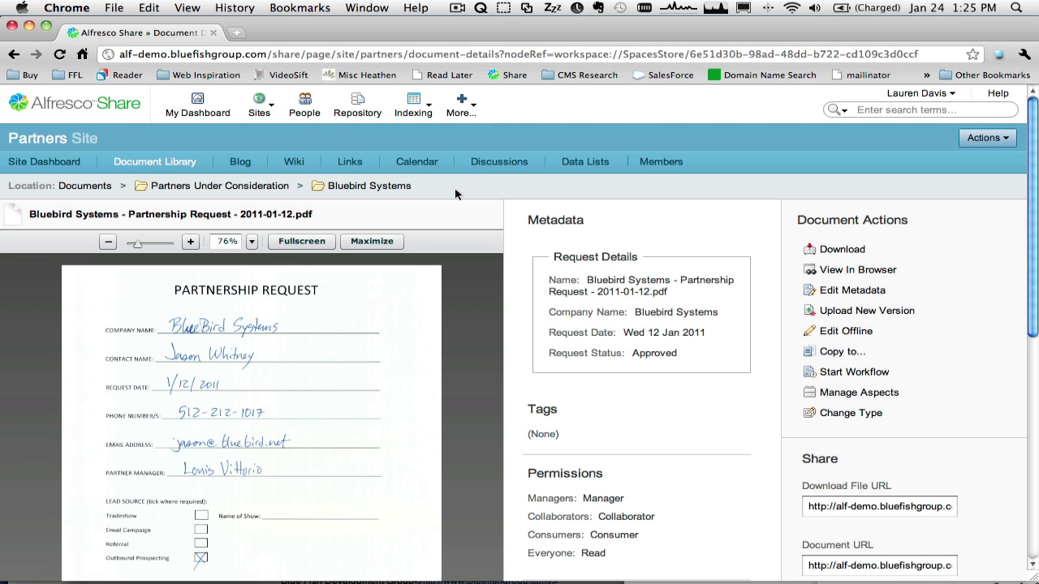
- Filter the personal task list to overdue tasks and open "Please review this document" for editing
click(472, 106)
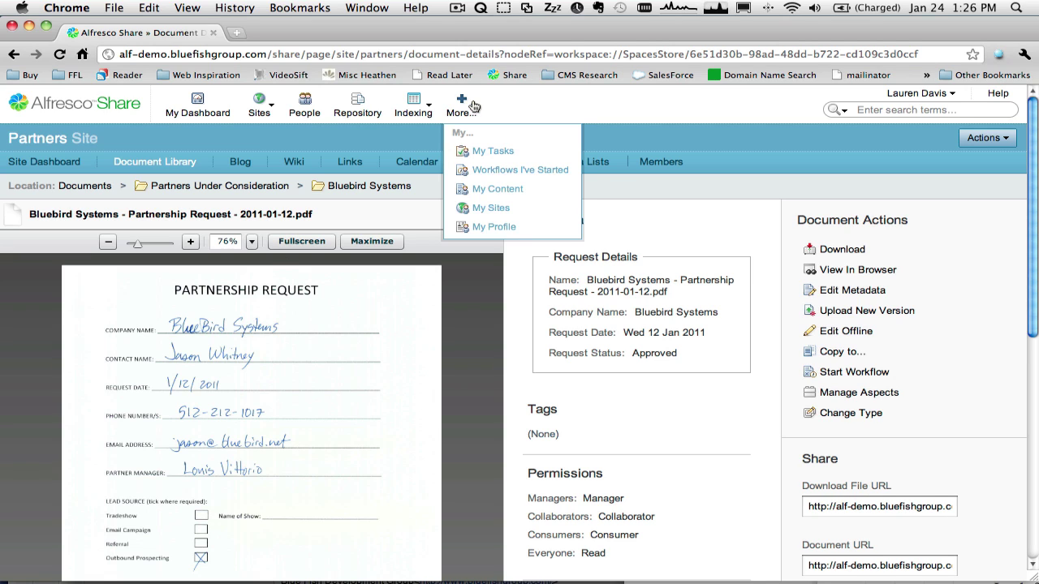
click(490, 153)
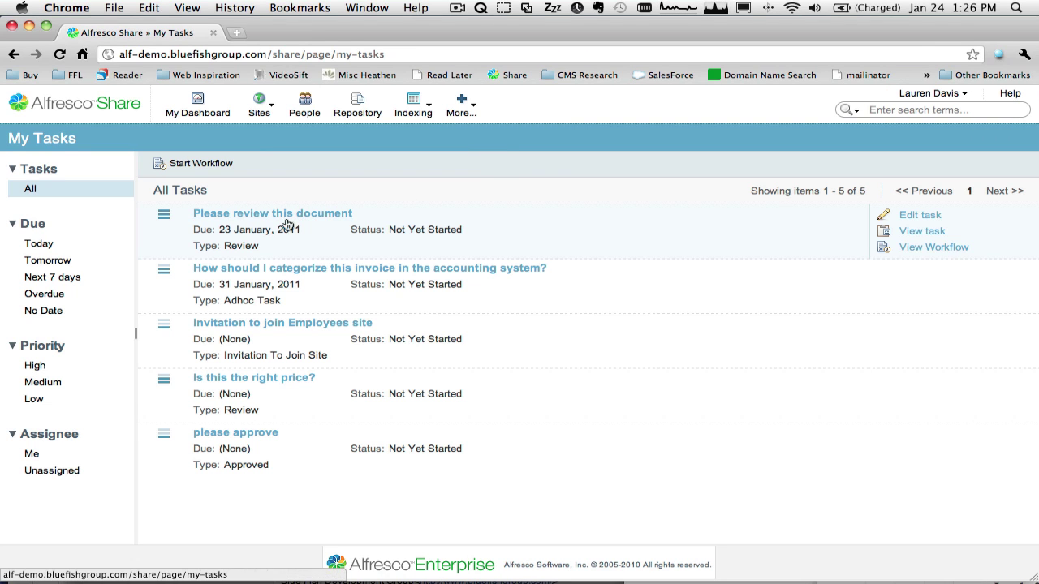
click(51, 295)
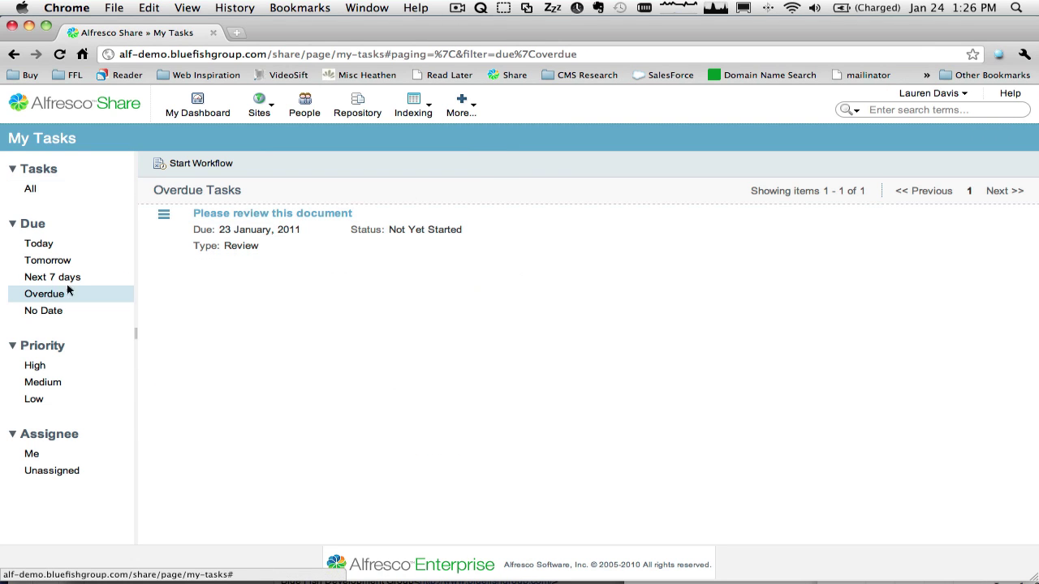
click(221, 214)
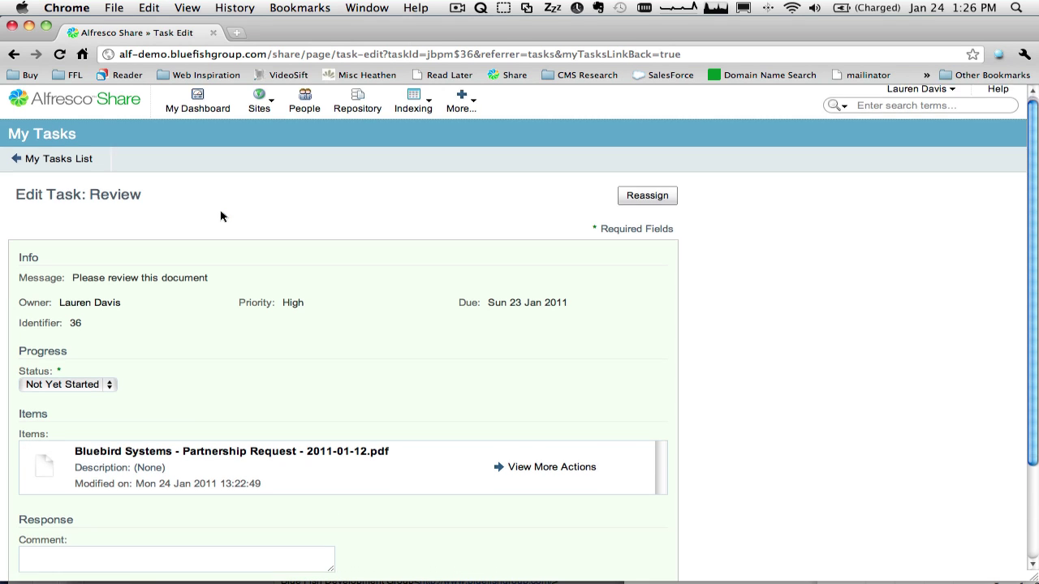
- Add the response comment "I like it" to the Review task and approve it
scroll(221, 216, down, 3)
click(67, 433)
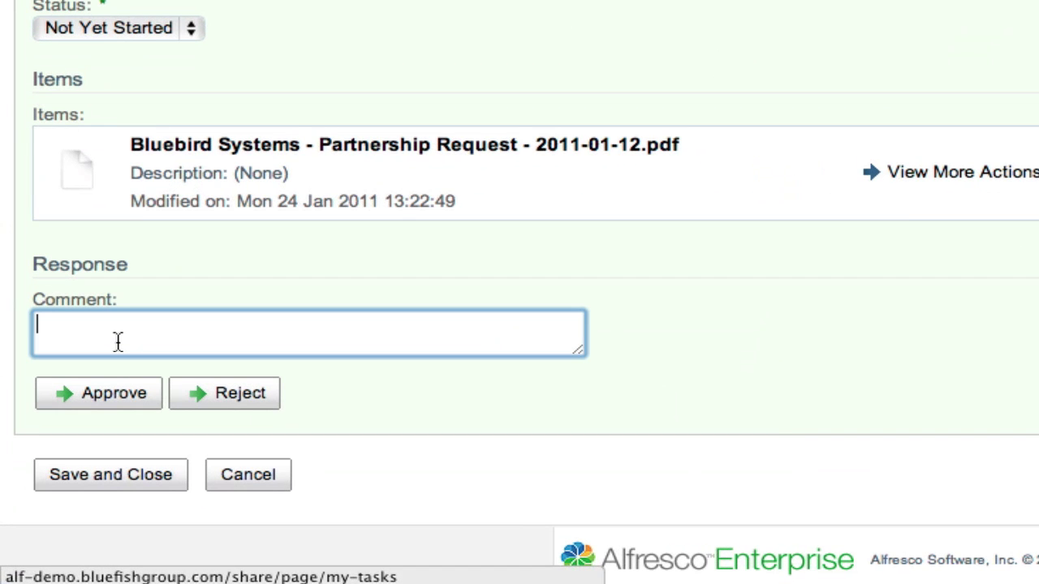
text(I like it)
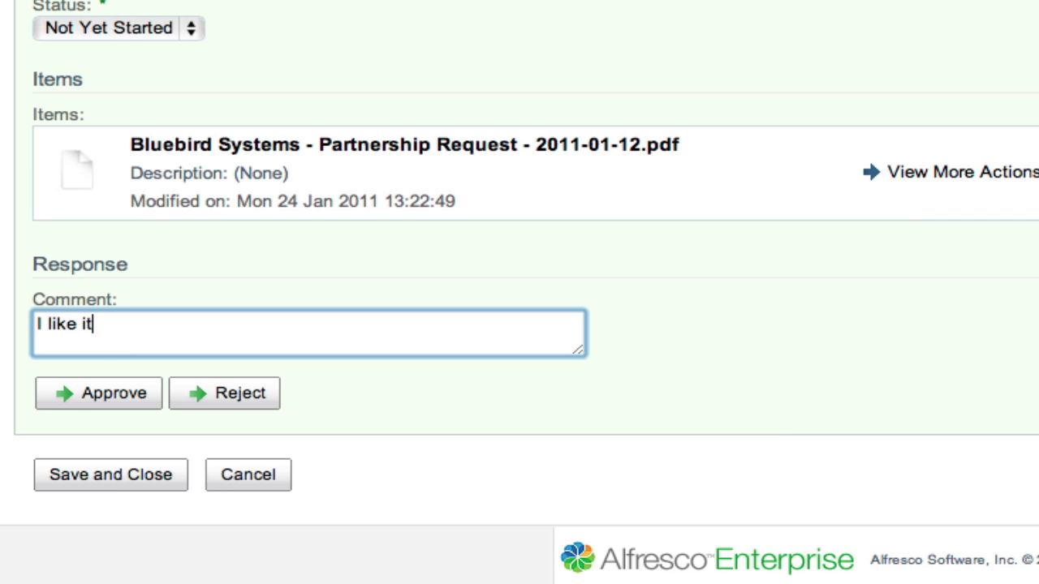
click(99, 394)
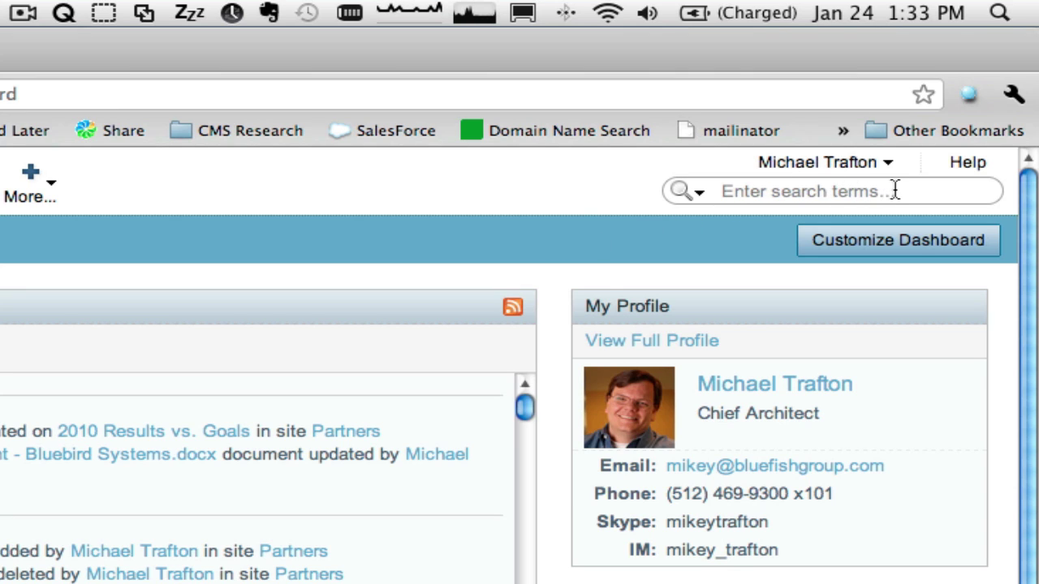
- Search all sites for "business" from the dashboard
click(895, 190)
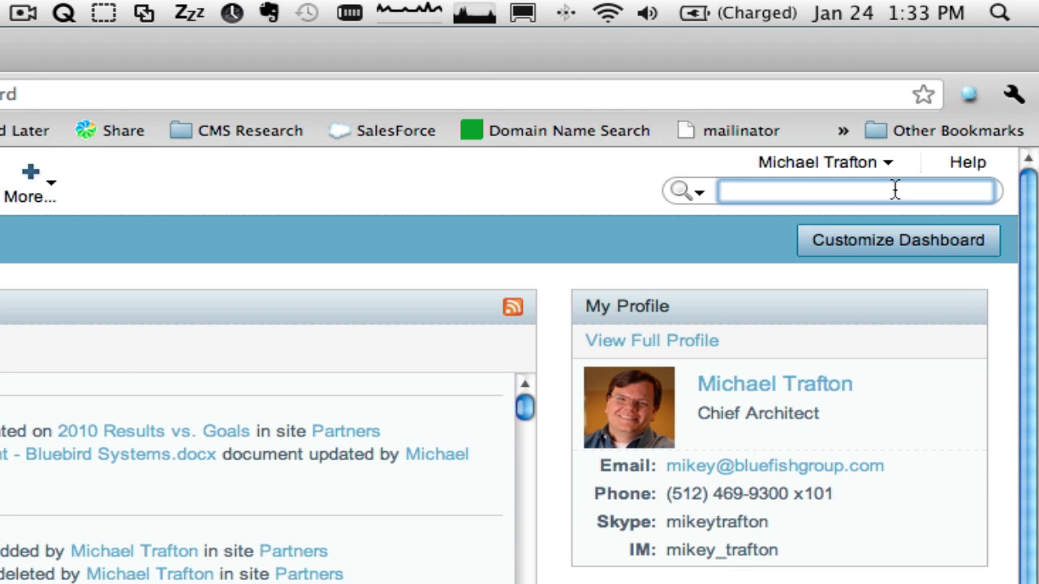
text(b)
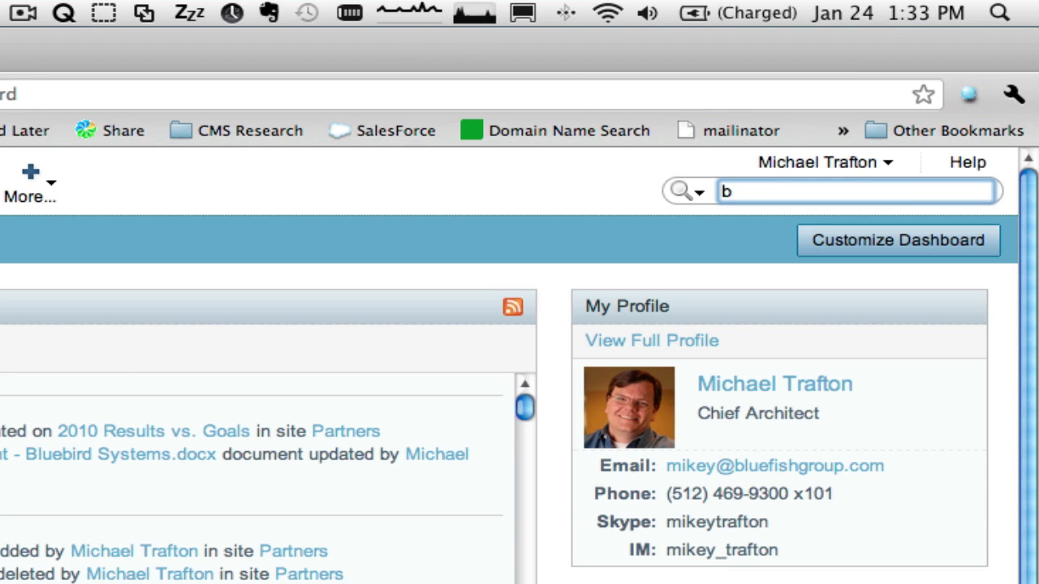
text(usiness)
key(Return)
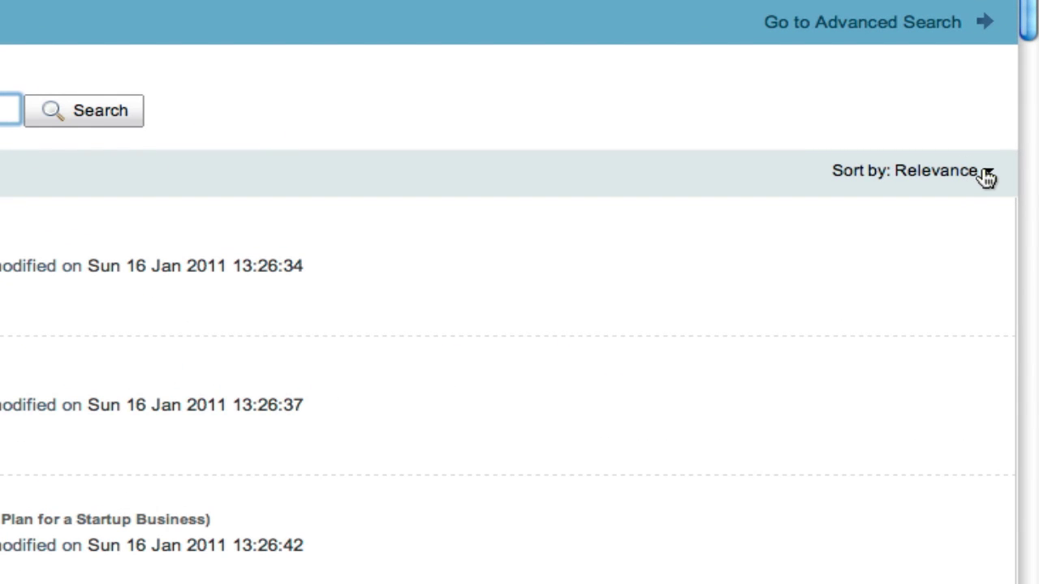
- Sort the search results by size and go to the next page of results
click(987, 175)
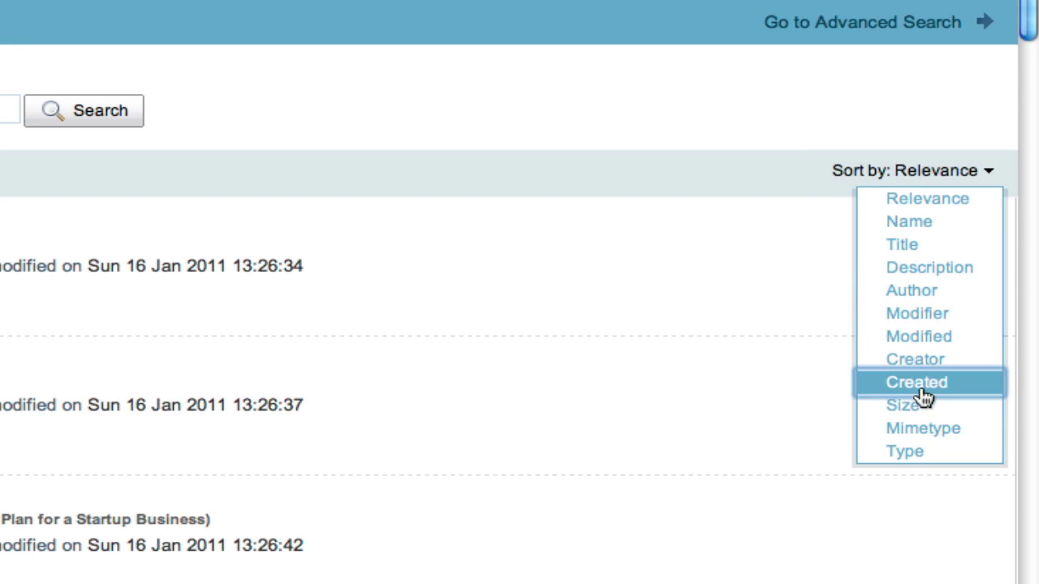
click(903, 409)
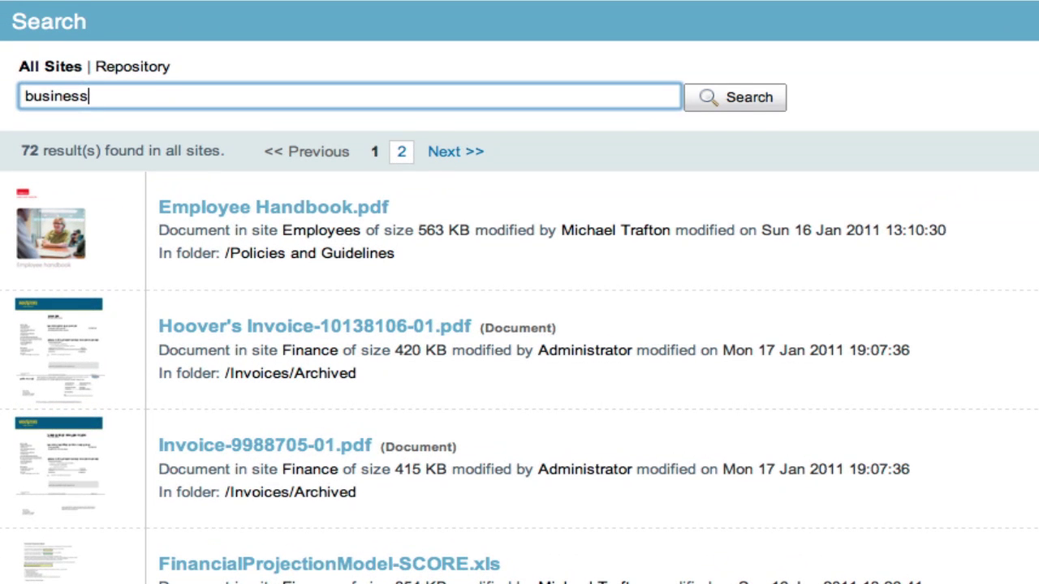
click(447, 157)
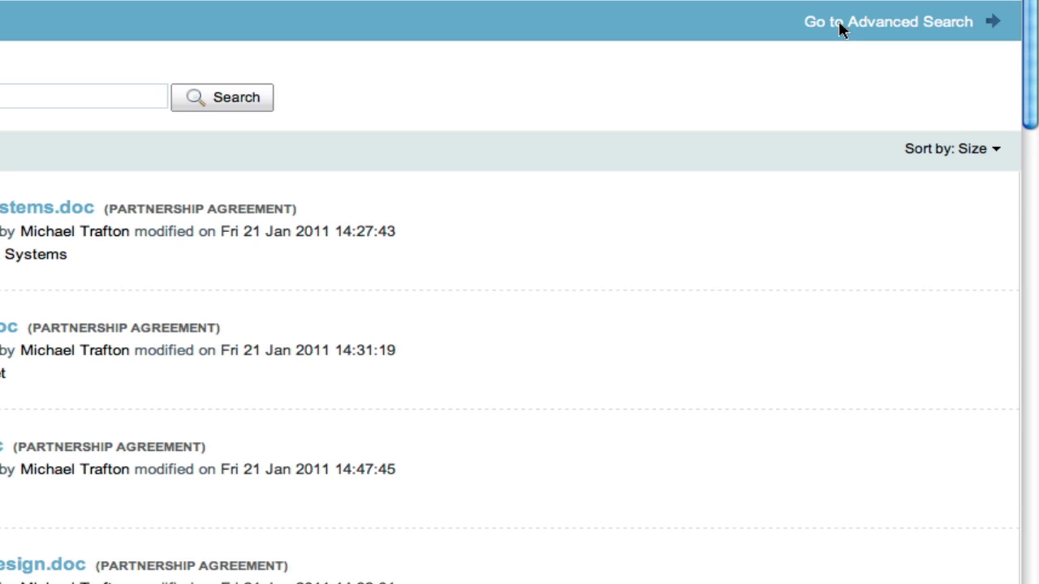
- Run an advanced content search for "business" restricted to the Adobe PDF Document mimetype
click(841, 26)
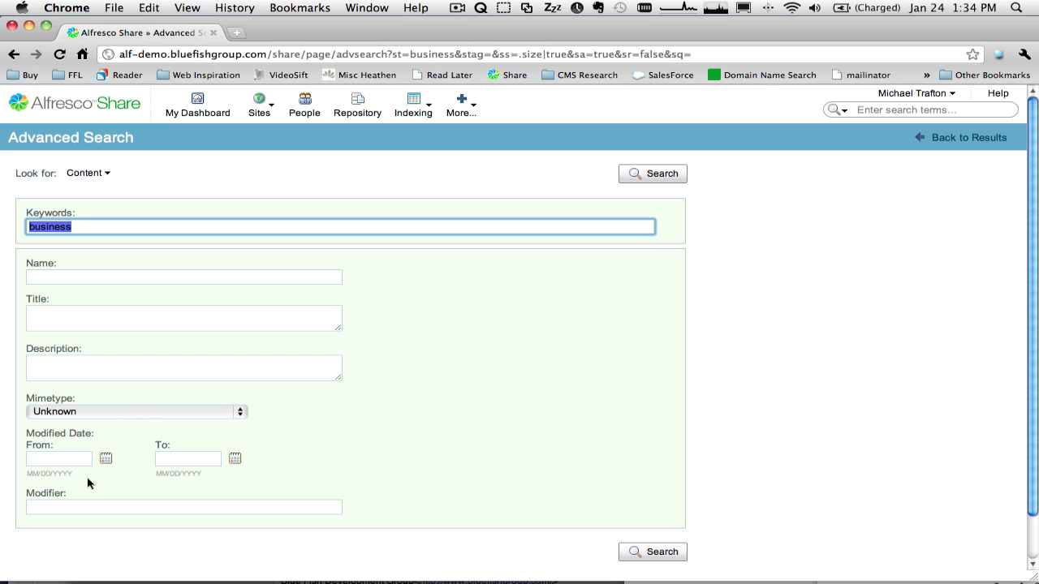
click(126, 412)
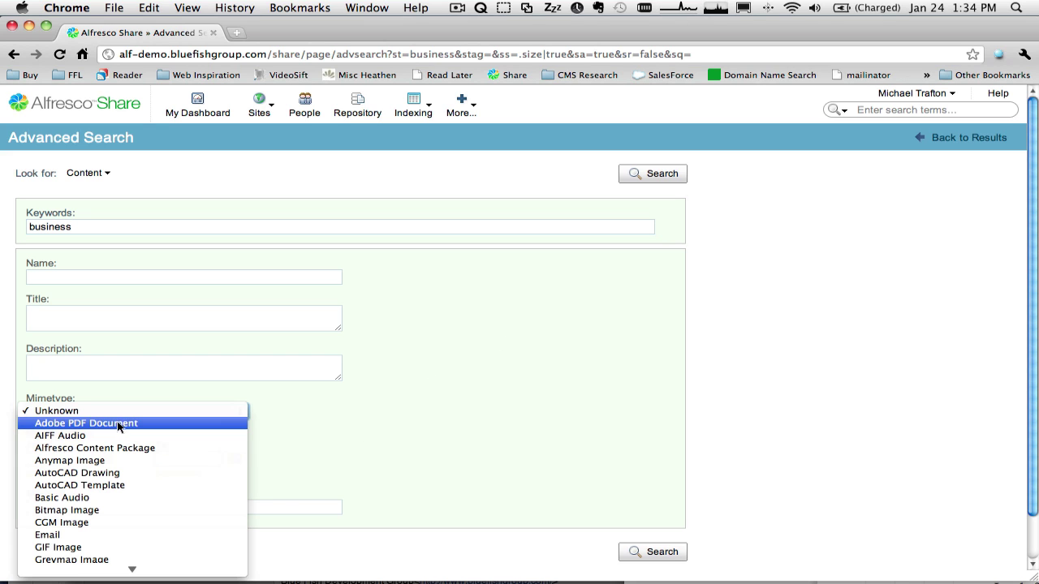
click(117, 423)
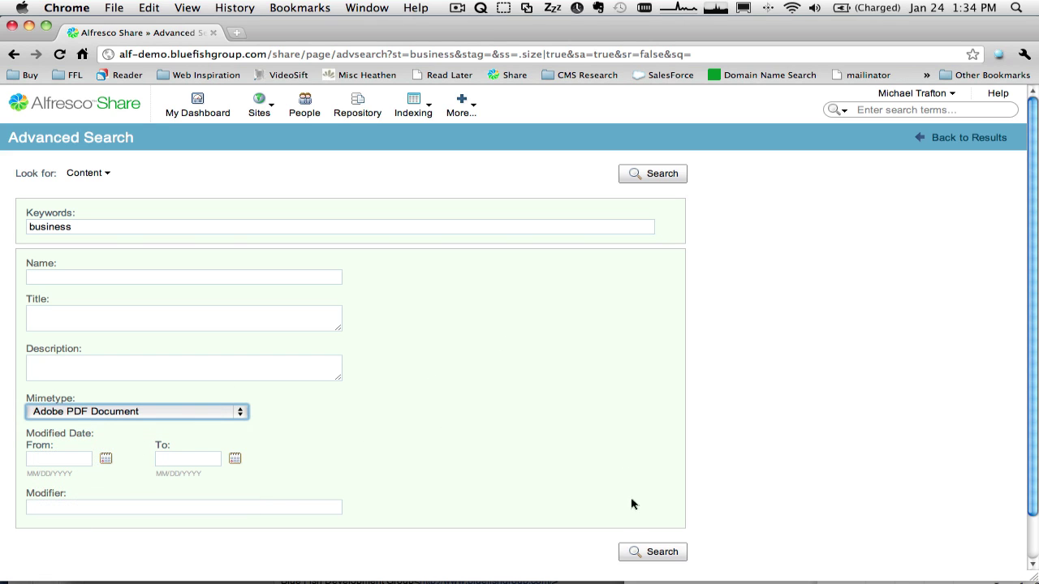
click(654, 553)
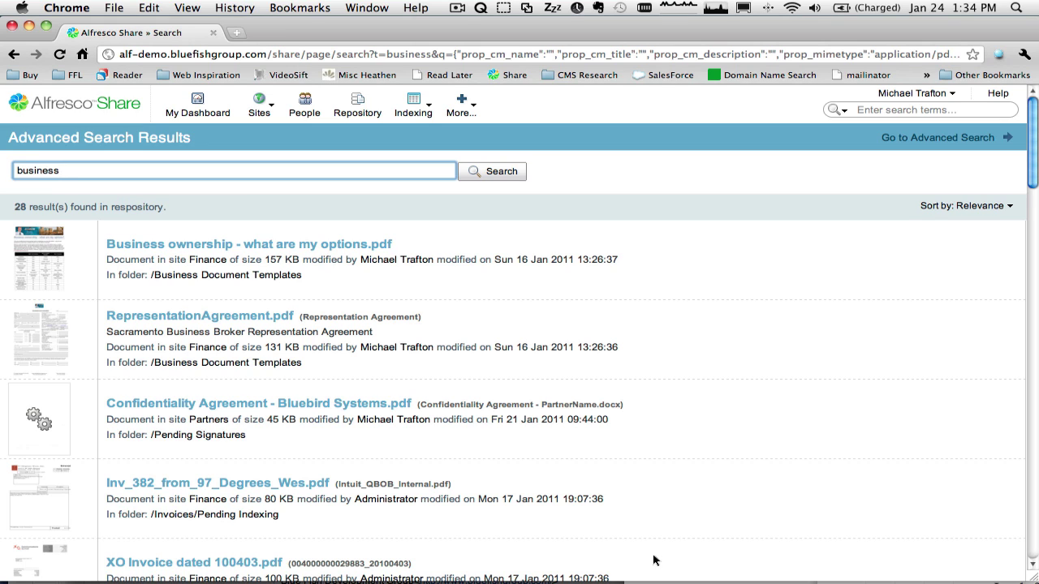
- Return to Advanced Search, set it to look for Partnership Requests and clear the keywords
click(955, 143)
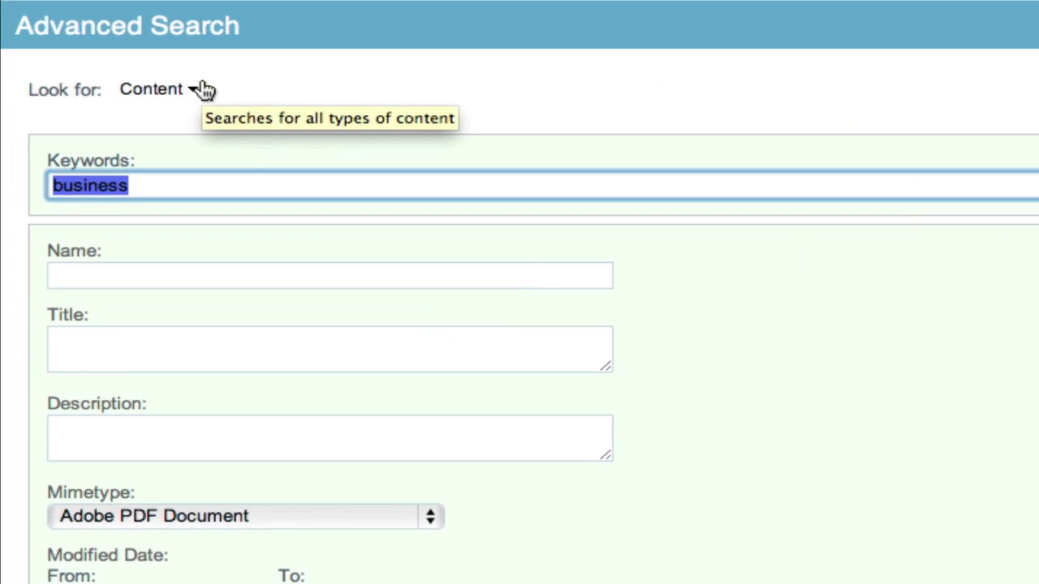
click(201, 90)
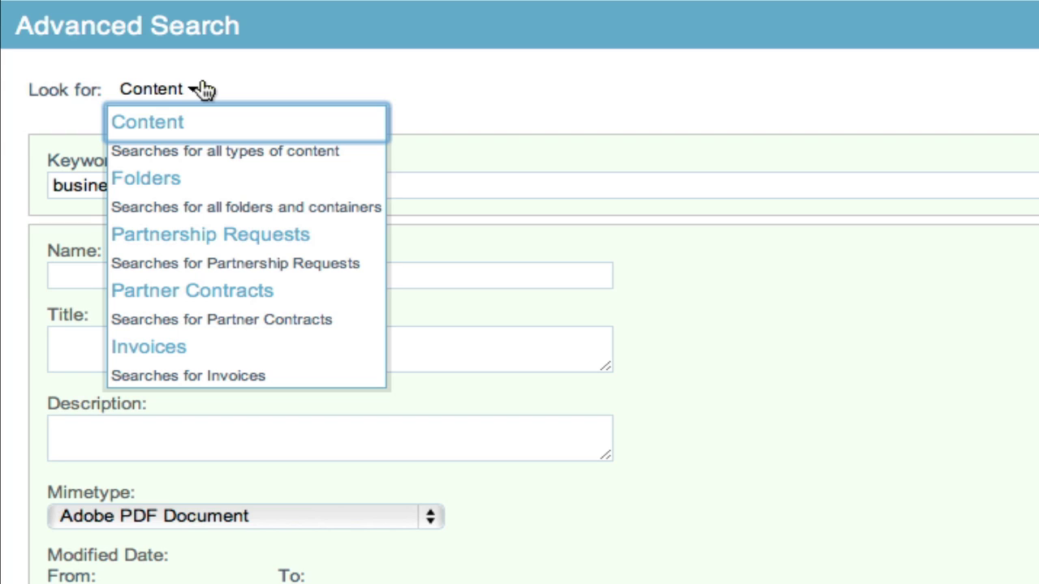
click(341, 244)
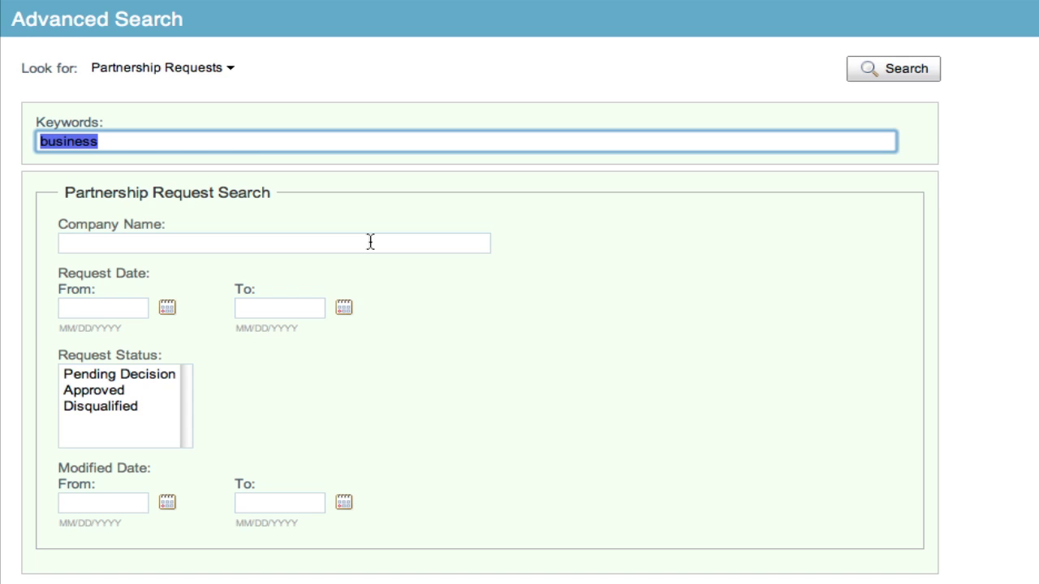
key(BackSpace)
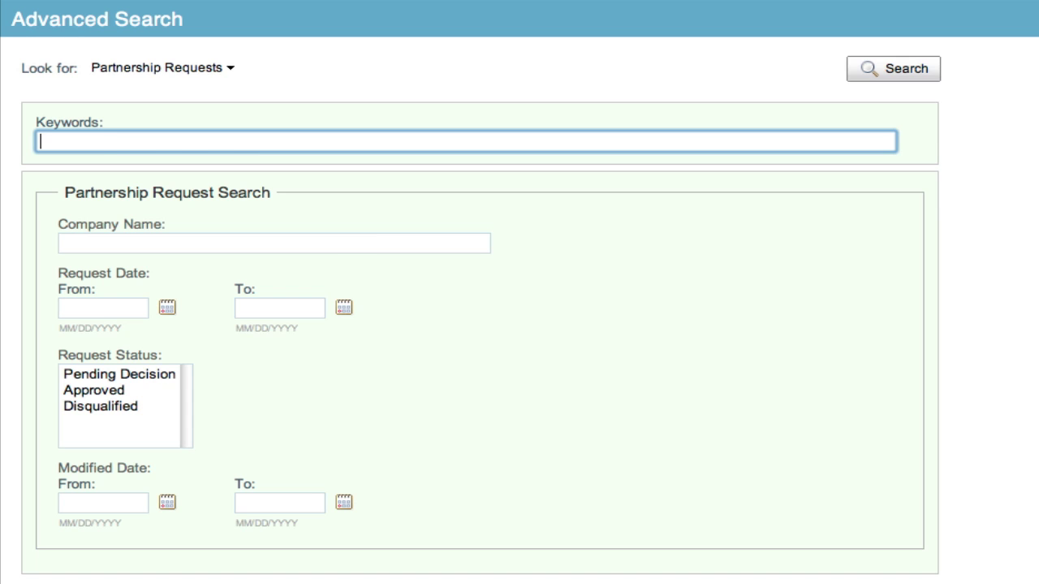
- Search for partnership requests with a request date from 12/24/2010 to 1/24/2011
click(166, 306)
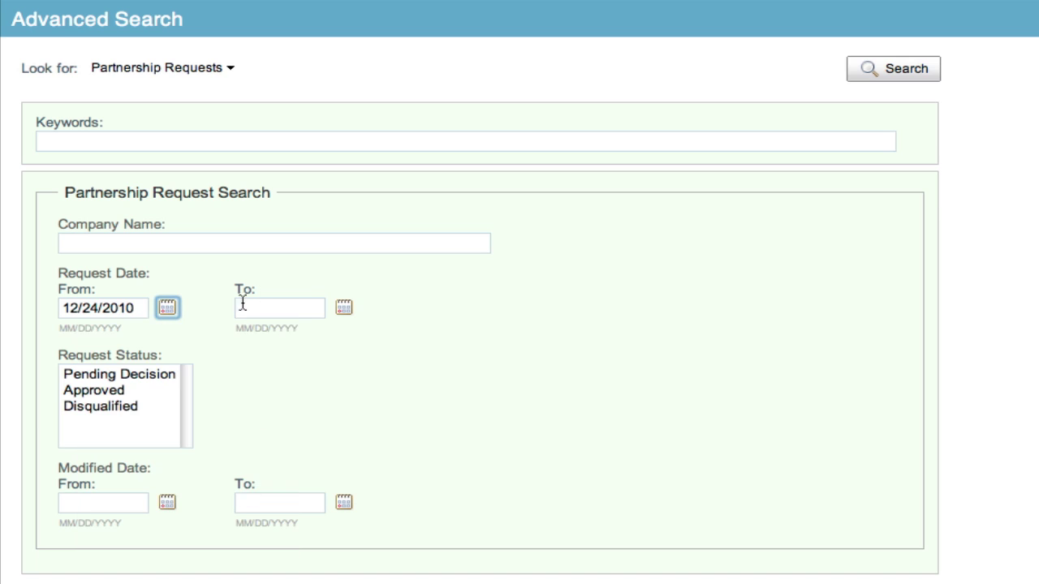
click(344, 308)
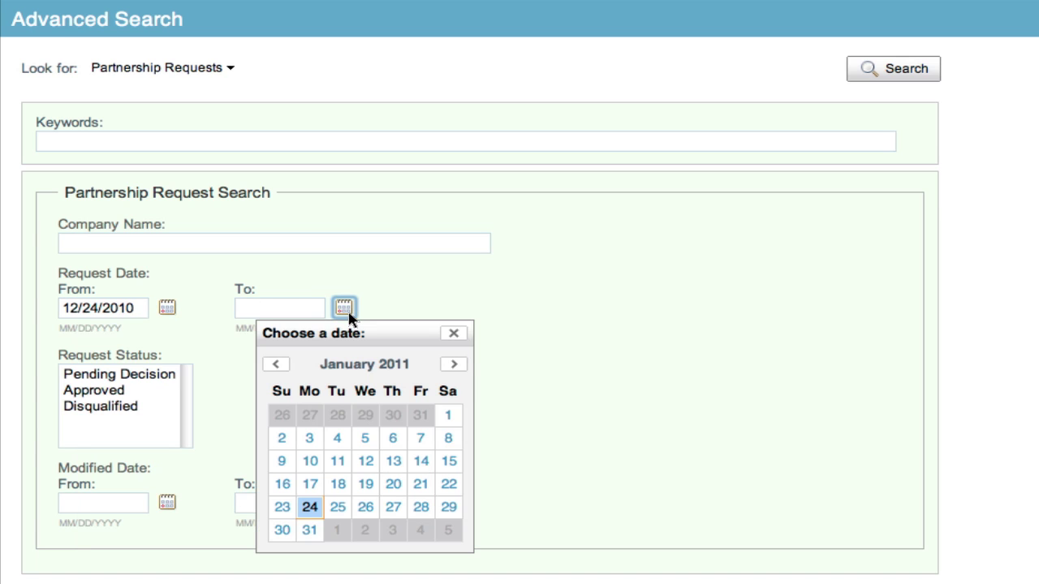
click(309, 508)
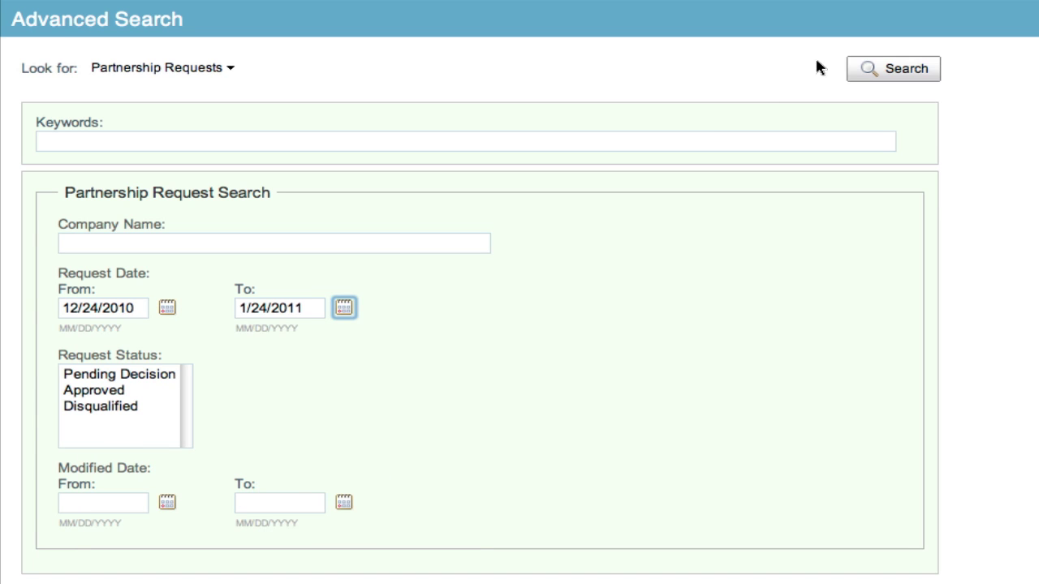
click(903, 66)
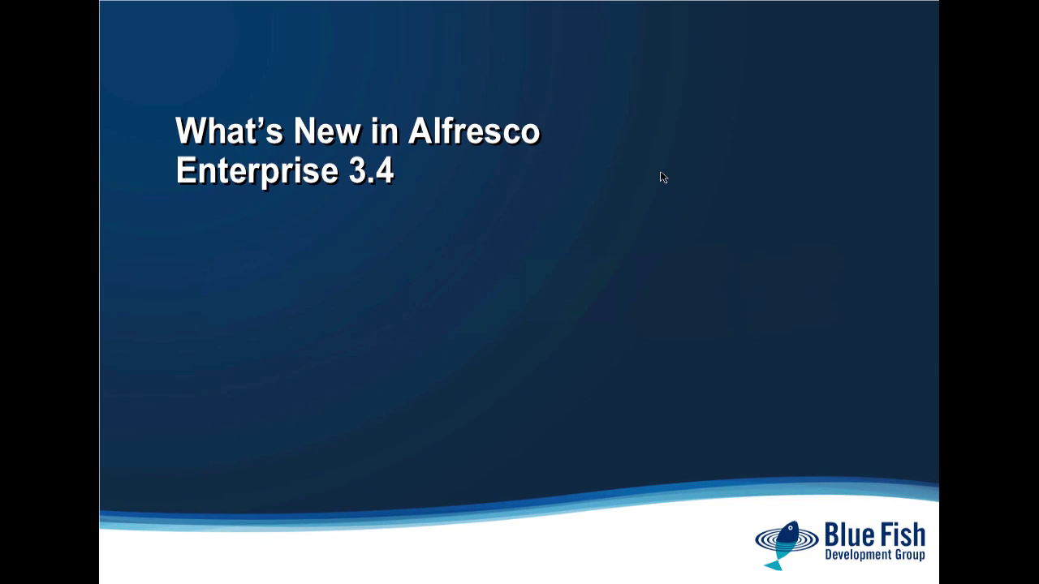
click(661, 177)
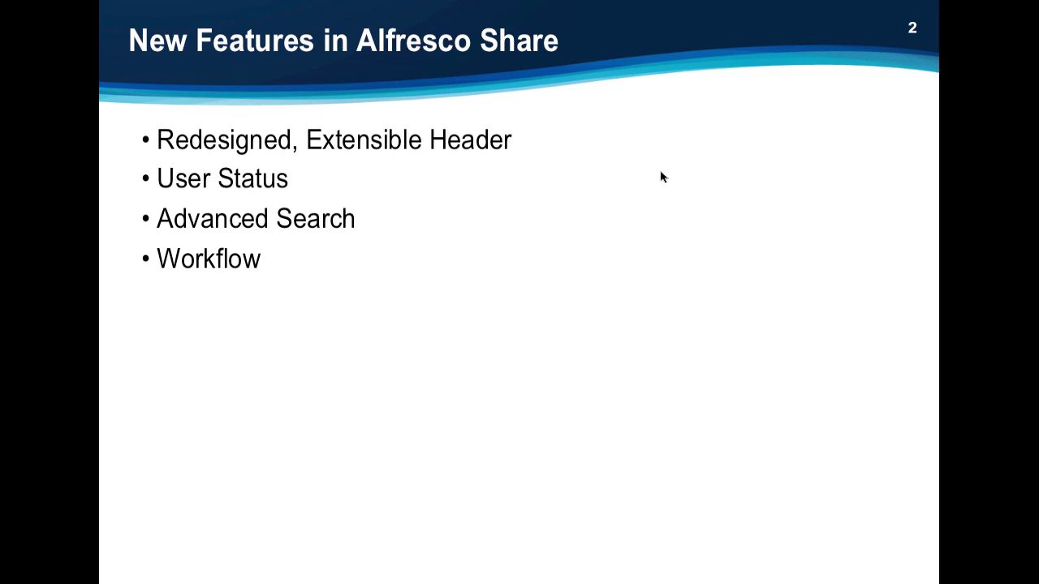